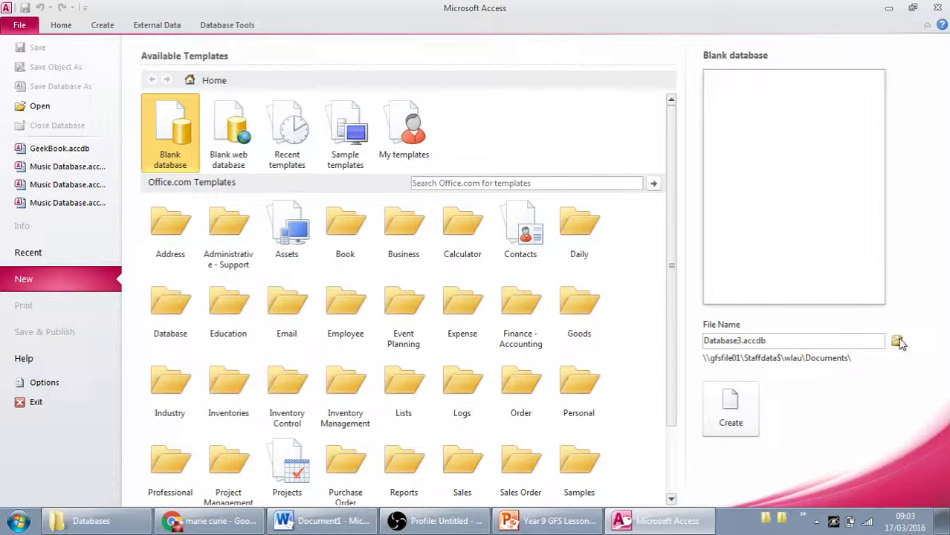
Try to create a blank database named Geek Book in the Computing folder of the Documents library.
{"action": "left_click", "coordinate": [897, 341]}
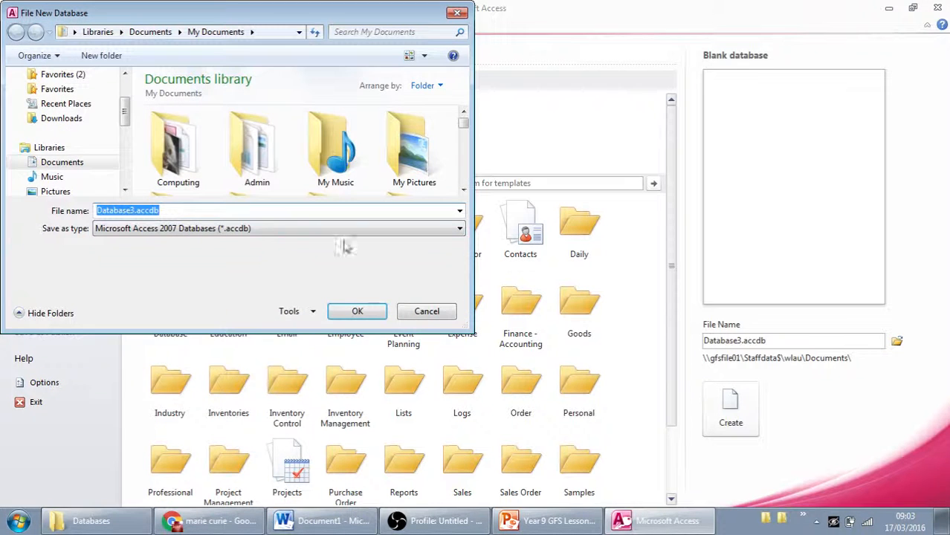
{"action": "left_click", "coordinate": [160, 152]}
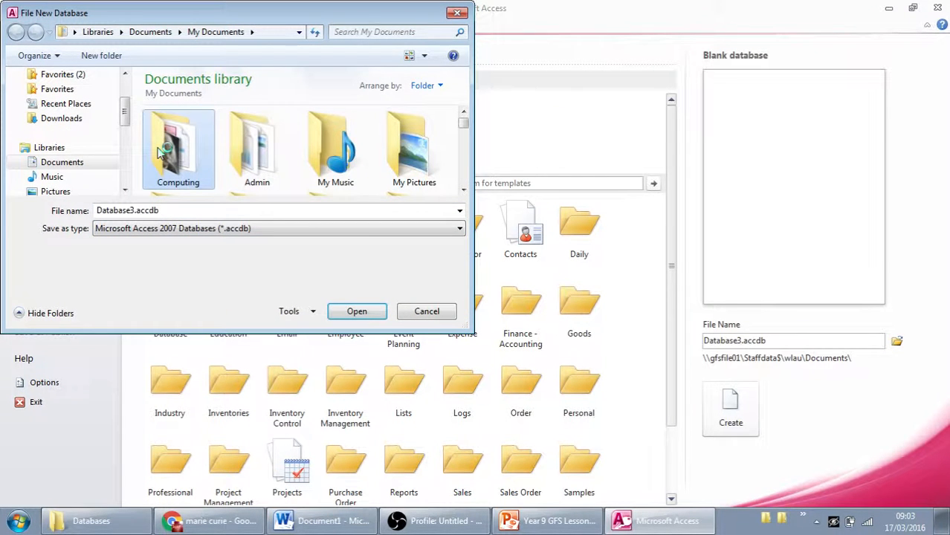
{"action": "double_click", "coordinate": [160, 153]}
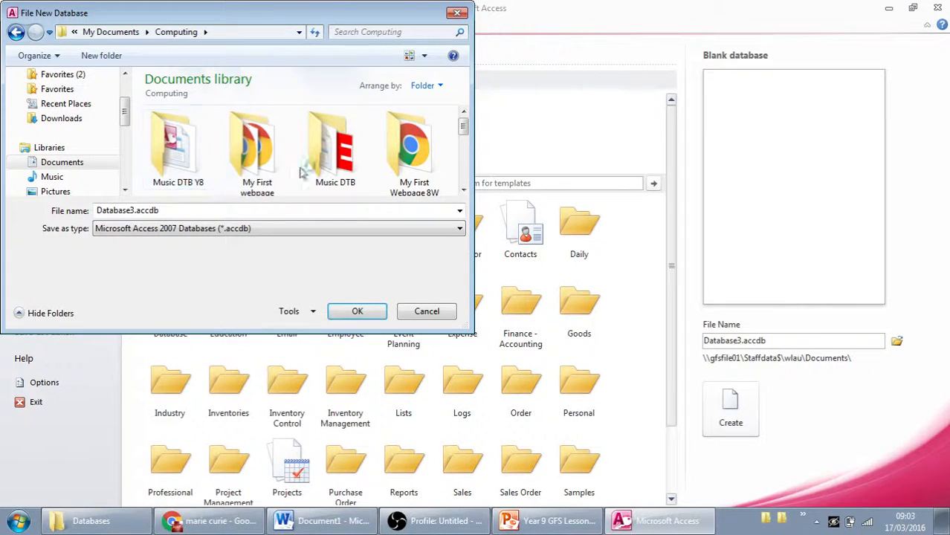
{"action": "left_click", "coordinate": [133, 213]}
{"action": "left_click", "coordinate": [132, 211]}
{"action": "left_click_drag", "start_coordinate": [135, 210], "coordinate": [98, 210]}
{"action": "key", "text": "BackSpace"}
{"action": "type", "text": "Geek D"}
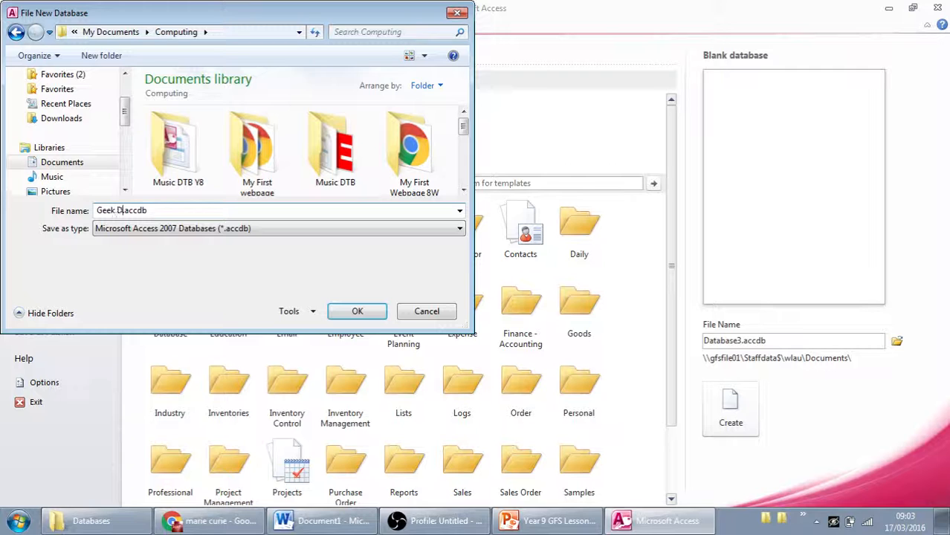
{"action": "key", "text": "BackSpace"}
{"action": "type", "text": "Book"}
{"action": "left_click", "coordinate": [340, 310]}
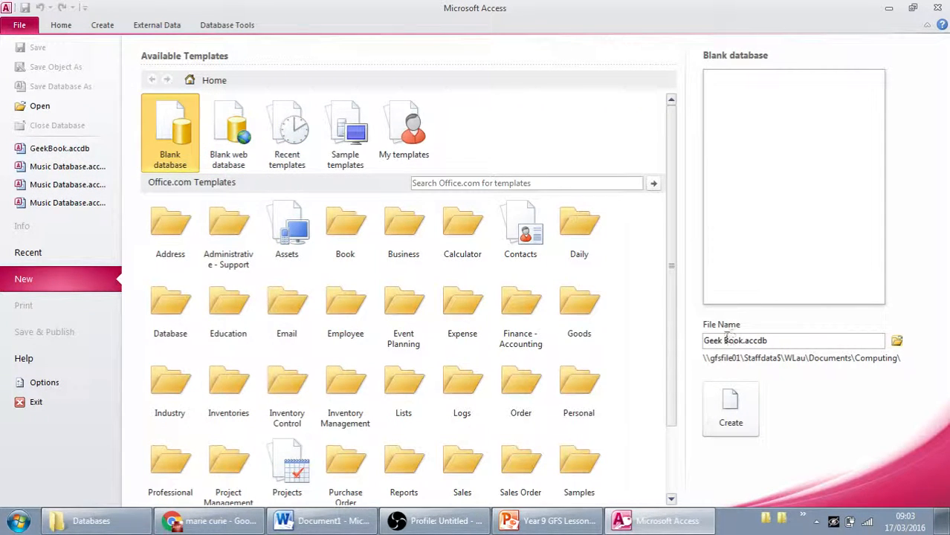
{"action": "left_click", "coordinate": [736, 401]}
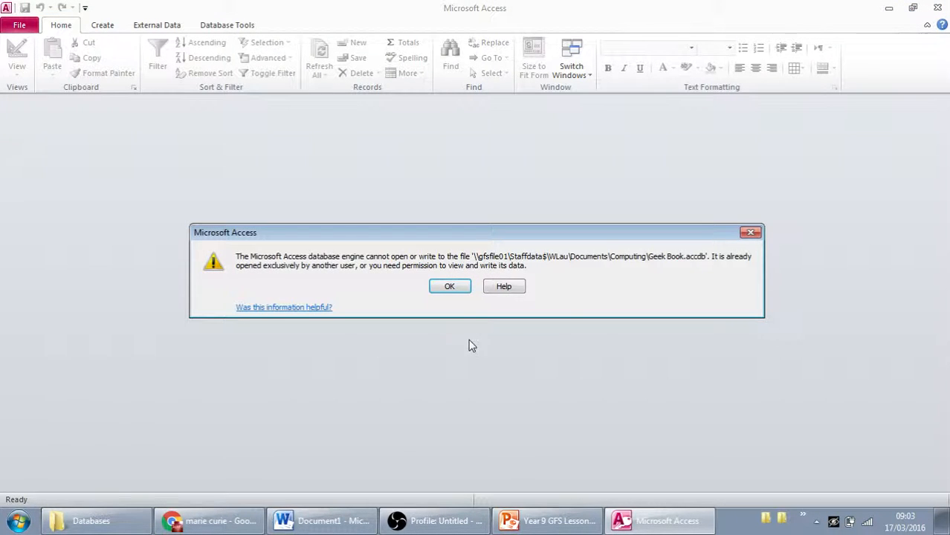
{"action": "left_click", "coordinate": [450, 287]}
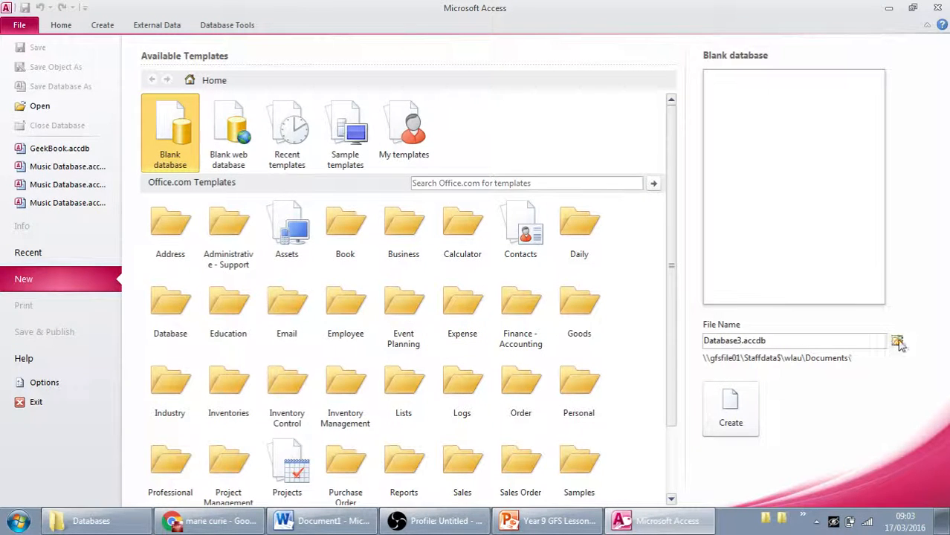
Choose the Computing subfolder inside My Documents > Computing on the Z: drive as the new database's save location.
{"action": "left_click", "coordinate": [897, 341]}
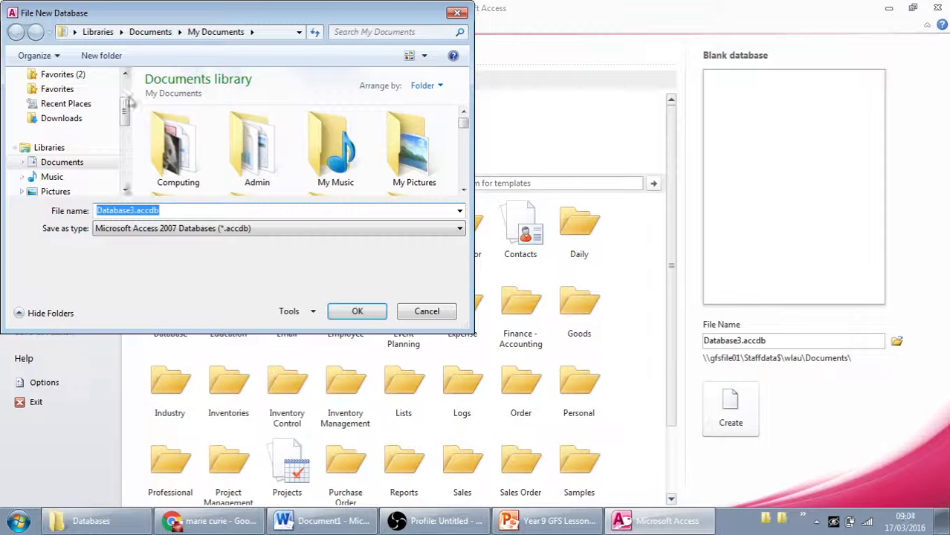
{"action": "left_click_drag", "start_coordinate": [127, 101], "coordinate": [117, 181]}
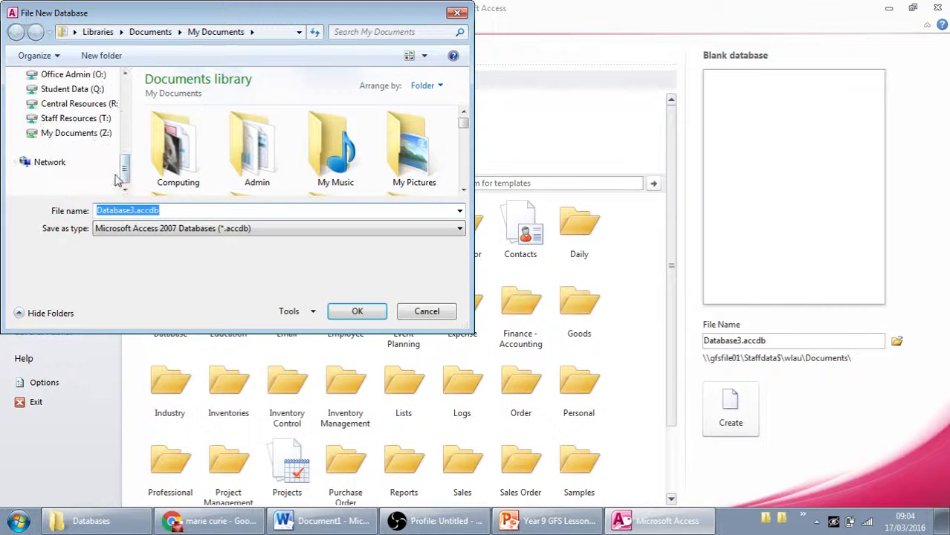
{"action": "left_click", "coordinate": [76, 134]}
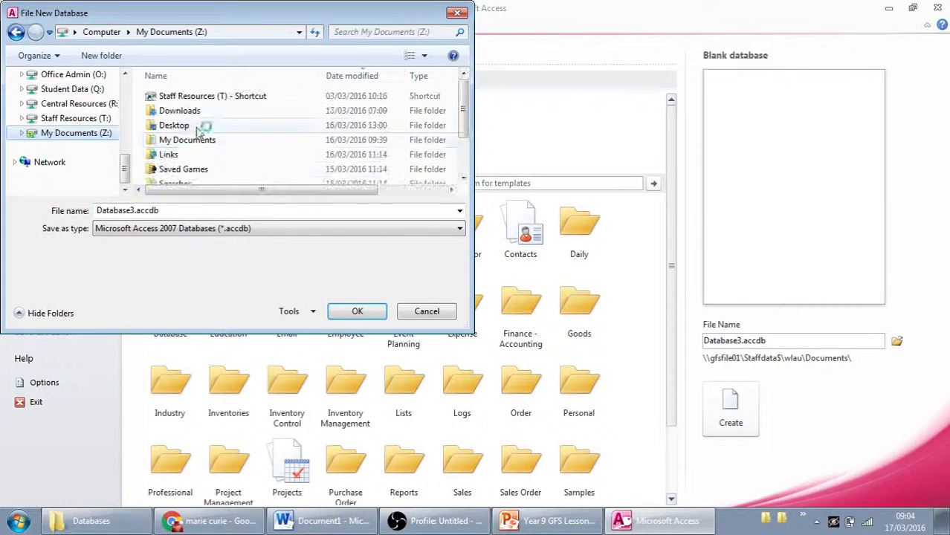
{"action": "double_click", "coordinate": [202, 139]}
{"action": "scroll", "coordinate": [192, 127], "scroll_direction": "down", "scroll_amount": 1}
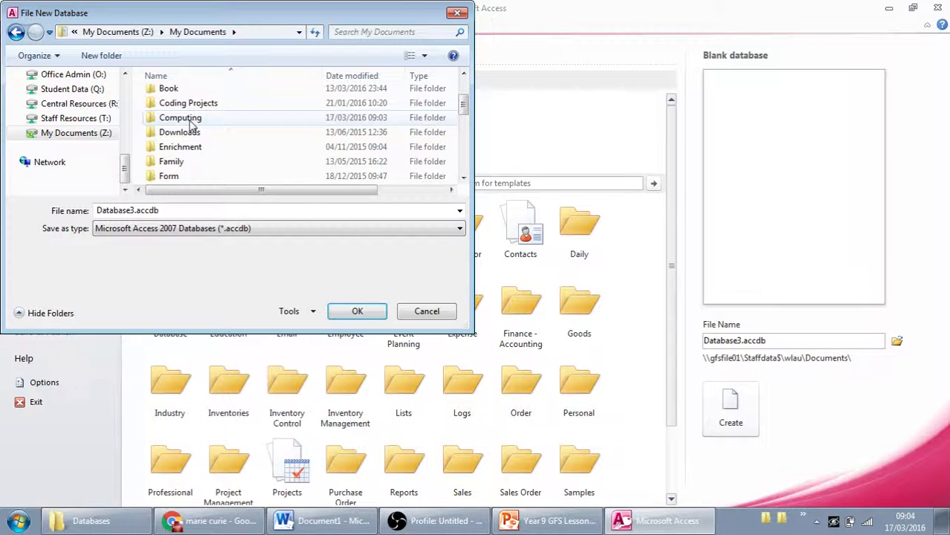
{"action": "double_click", "coordinate": [196, 118]}
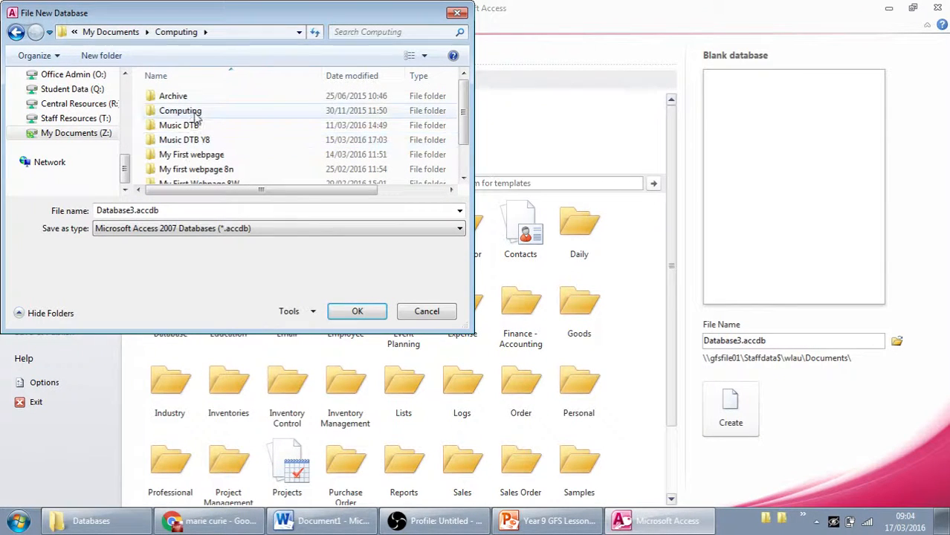
{"action": "double_click", "coordinate": [197, 118]}
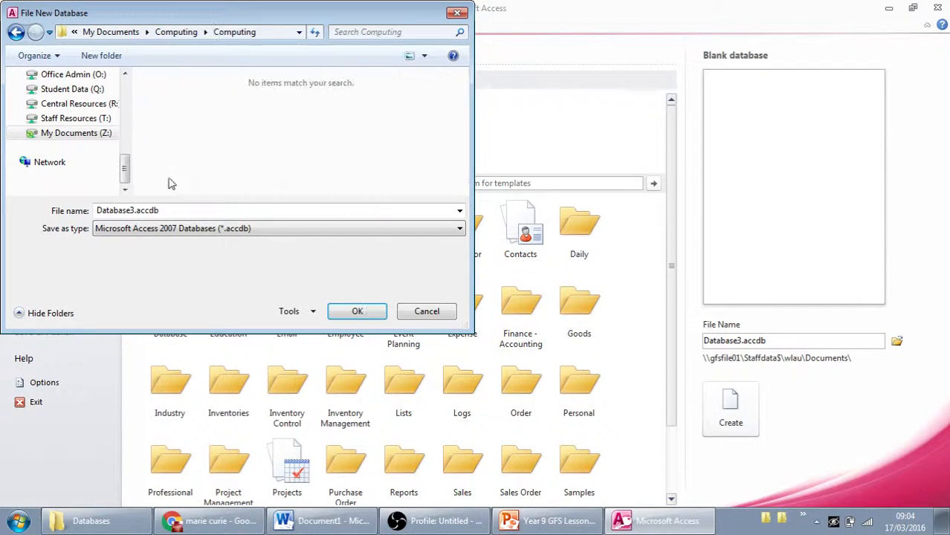
Name the new database GeekBook and create it.
{"action": "type", "text": "GeekB"}
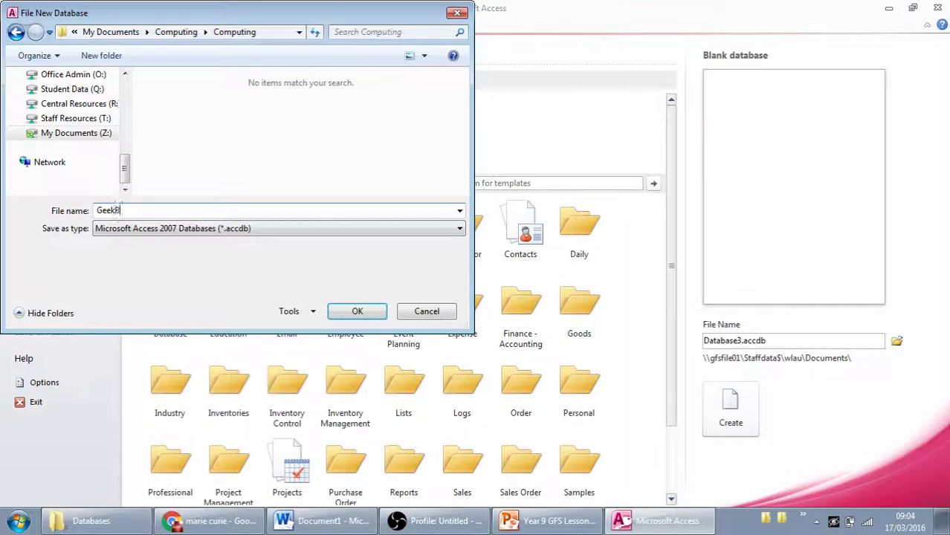
{"action": "type", "text": "ook"}
{"action": "left_click", "coordinate": [361, 311]}
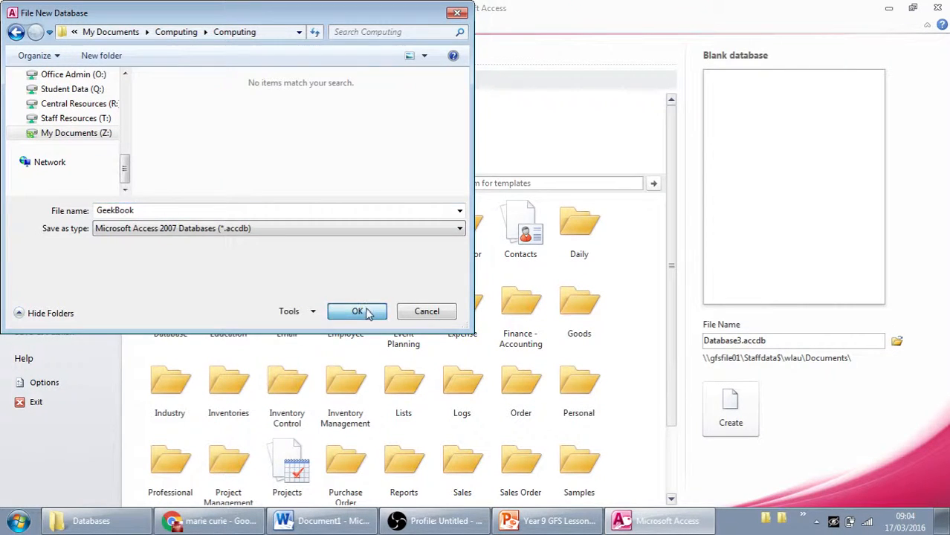
{"action": "left_click", "coordinate": [730, 411]}
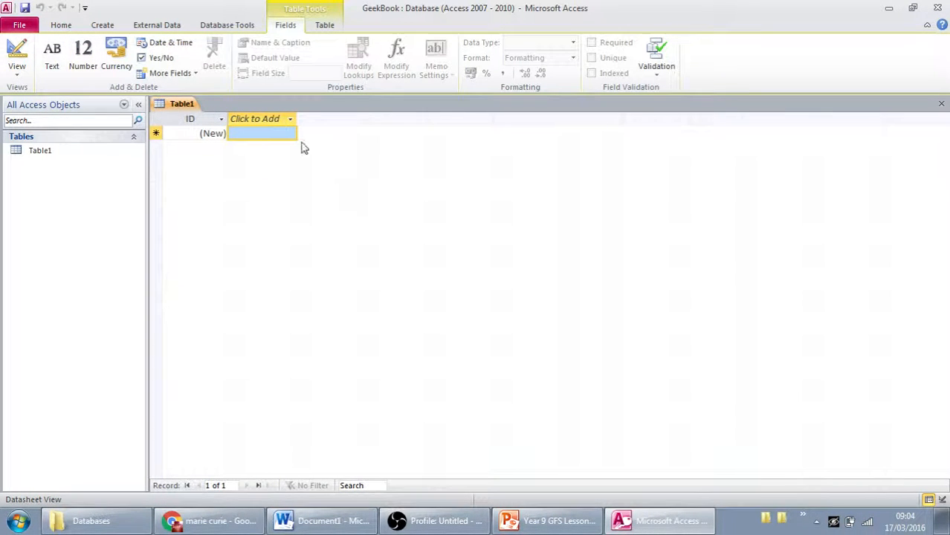
Switch the new table to Design view, saving it under the name Geeks.
{"action": "left_click", "coordinate": [17, 50]}
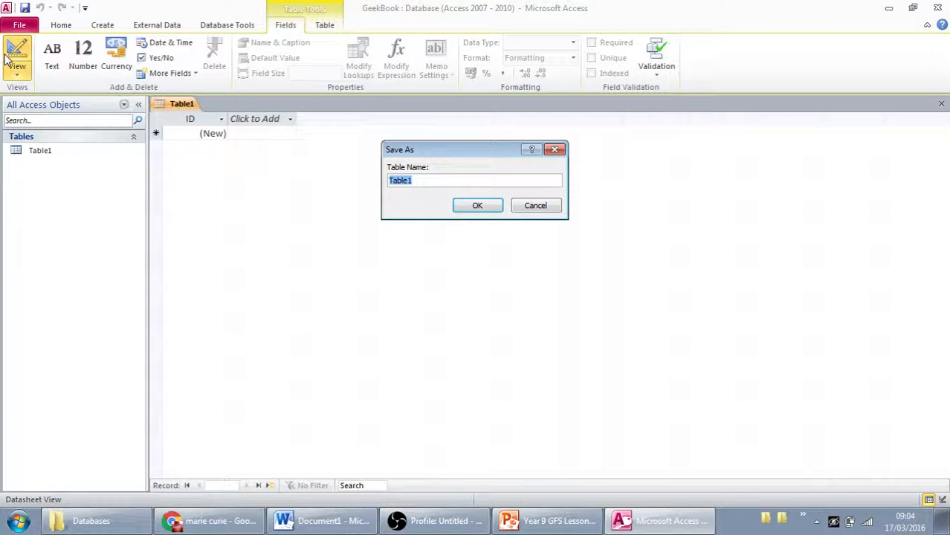
{"action": "type", "text": "Geeks"}
{"action": "left_click", "coordinate": [480, 207]}
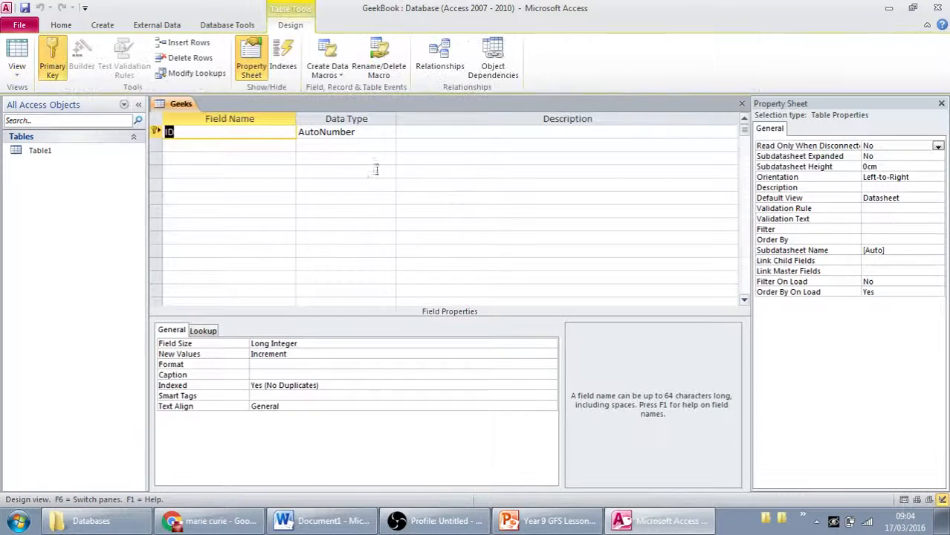
Delete the default ID primary key field from the Geeks table and confirm the deletion.
{"action": "right_click", "coordinate": [158, 136]}
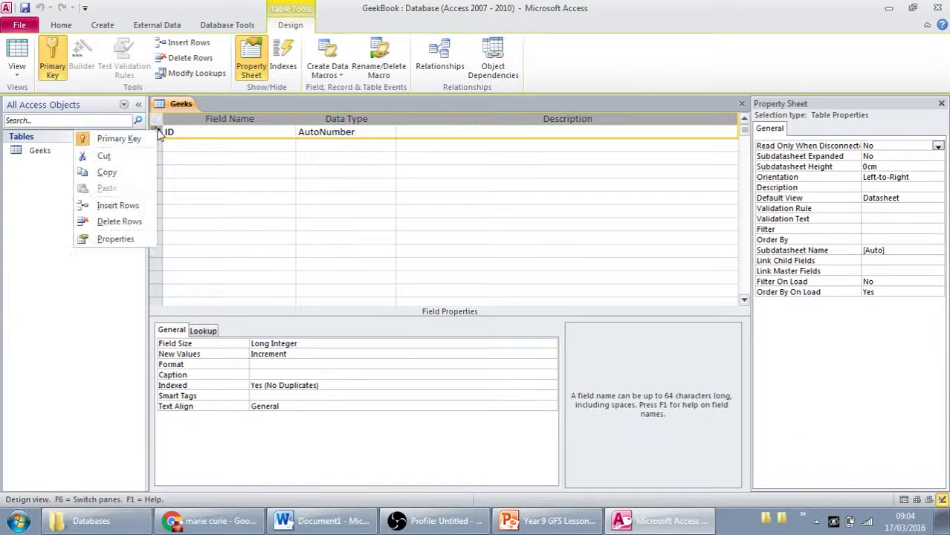
{"action": "left_click", "coordinate": [127, 223]}
{"action": "left_click", "coordinate": [450, 286]}
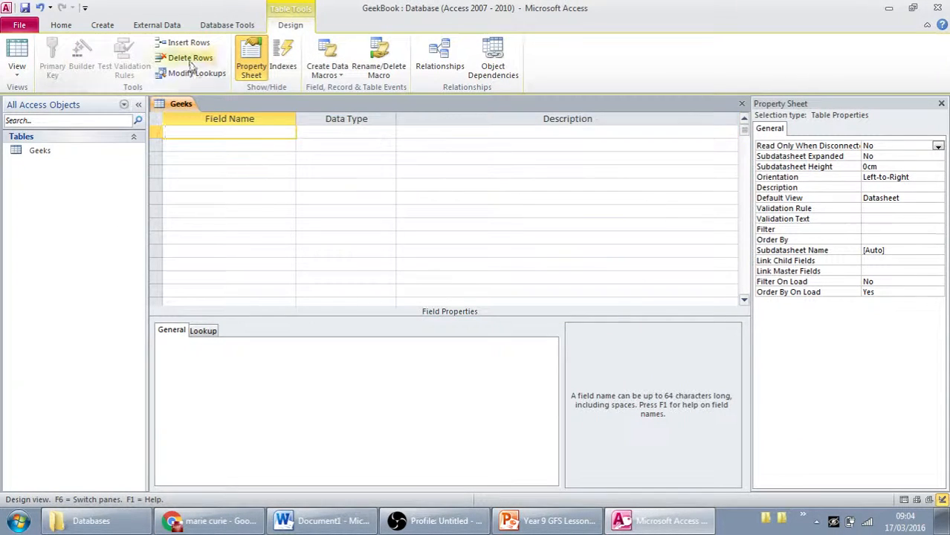
Add the fields First Name and Last Name to the Geeks table, both with the Text data type.
{"action": "left_click", "coordinate": [305, 134]}
{"action": "left_click", "coordinate": [245, 143]}
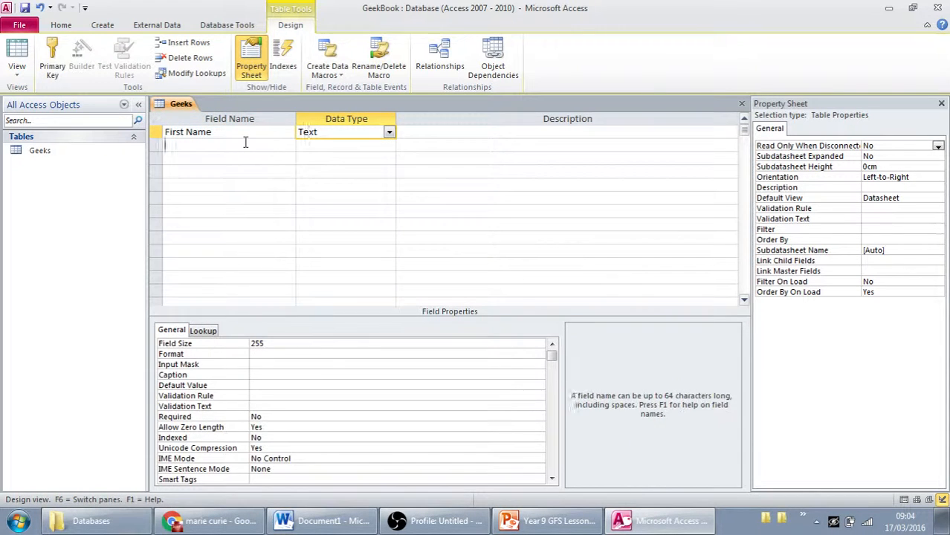
{"action": "type", "text": "Last Na"}
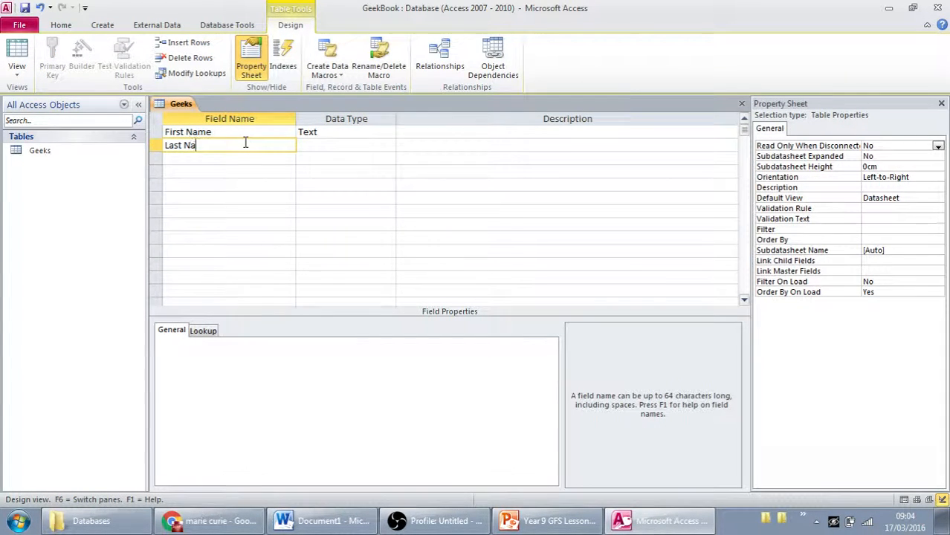
{"action": "type", "text": "me"}
{"action": "left_click", "coordinate": [333, 152]}
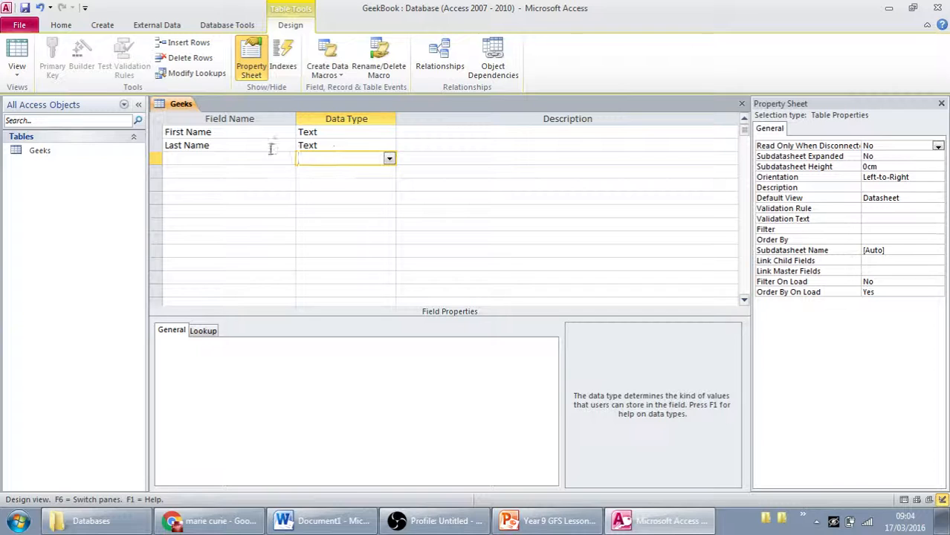
Add a DOB field with the Date/Time data type and set its format to Short Date.
{"action": "left_click", "coordinate": [249, 159]}
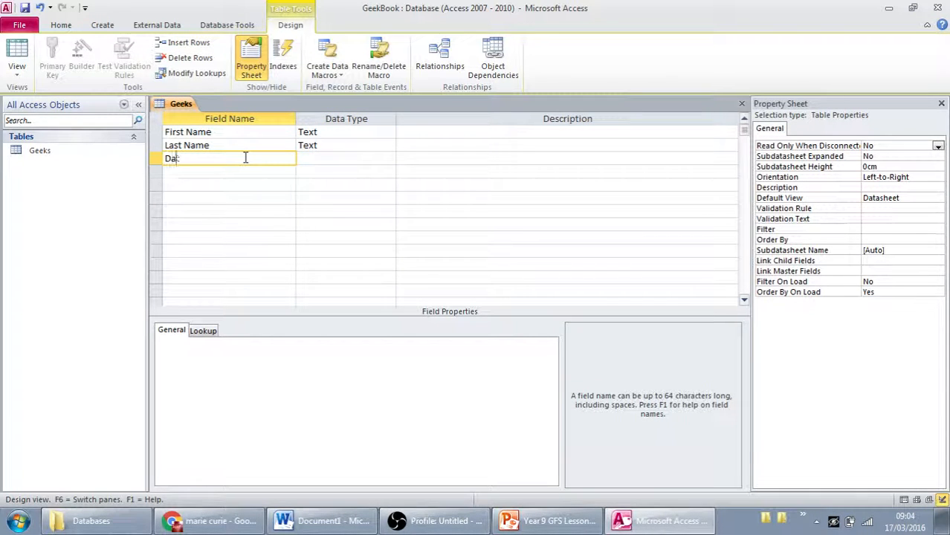
{"action": "type", "text": "DOB"}
{"action": "left_click", "coordinate": [365, 159]}
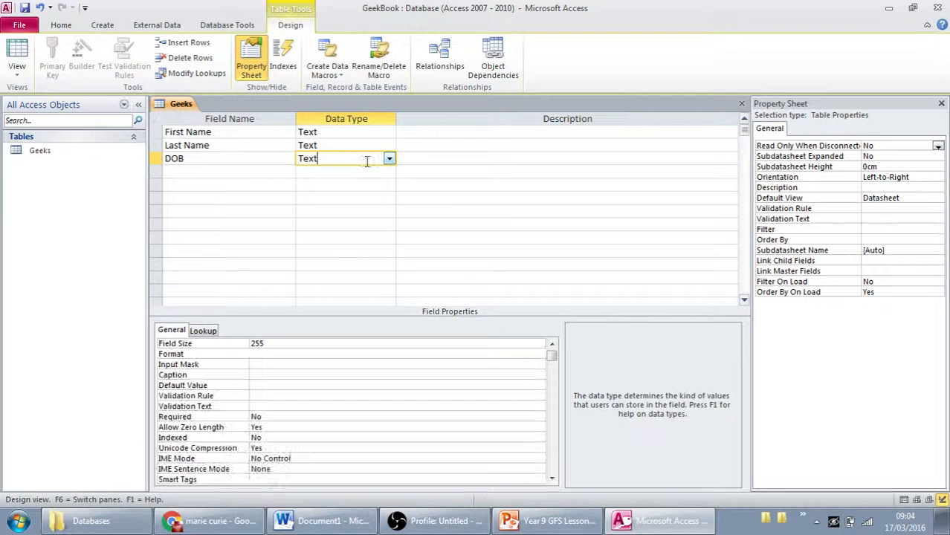
{"action": "left_click", "coordinate": [388, 160]}
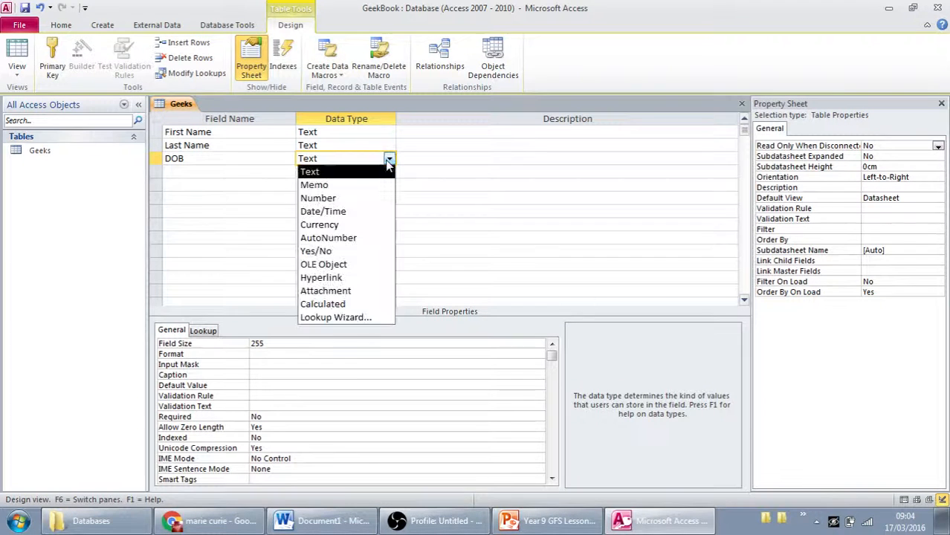
{"action": "left_click", "coordinate": [385, 213]}
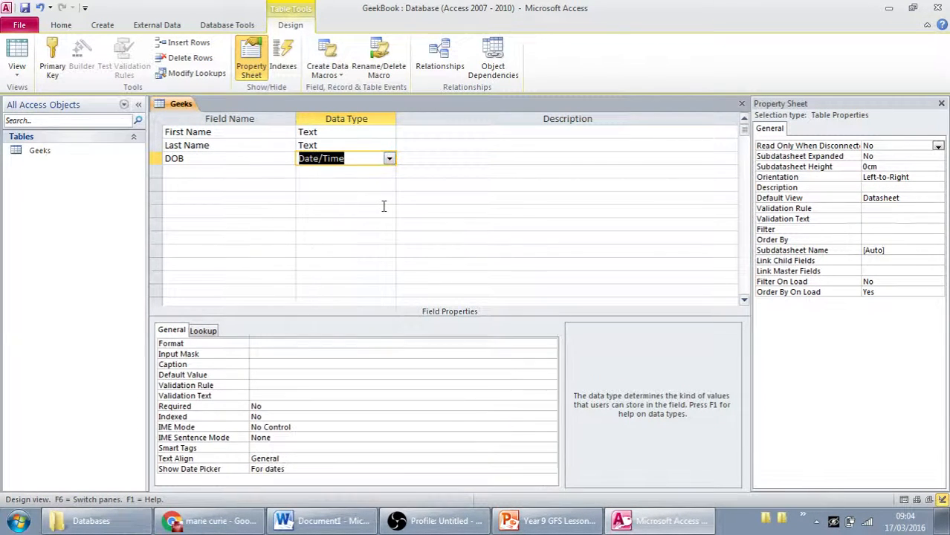
{"action": "left_click", "coordinate": [322, 346]}
{"action": "left_click", "coordinate": [551, 344]}
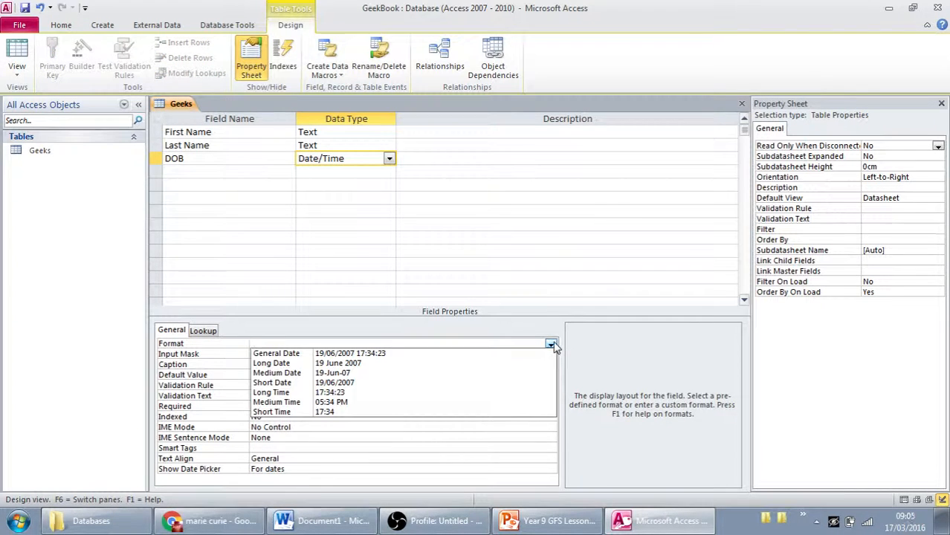
{"action": "left_click", "coordinate": [448, 382]}
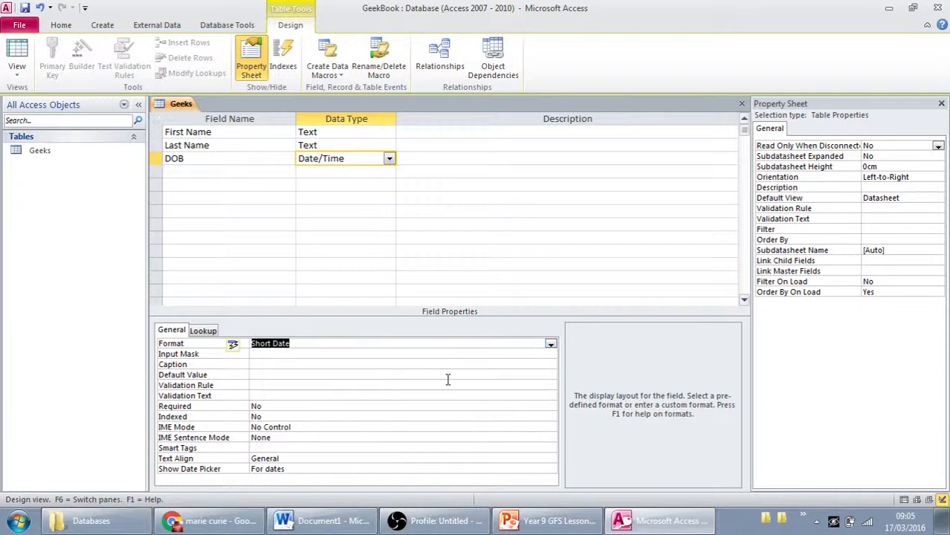
Add the fields ID and Expertise below DOB, both with the Text data type.
{"action": "left_click", "coordinate": [256, 172]}
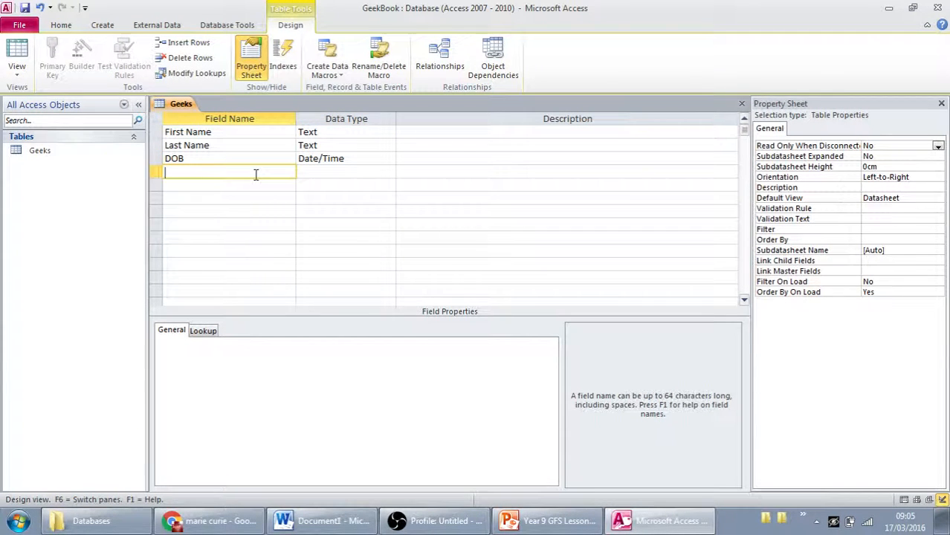
{"action": "left_click", "coordinate": [321, 172]}
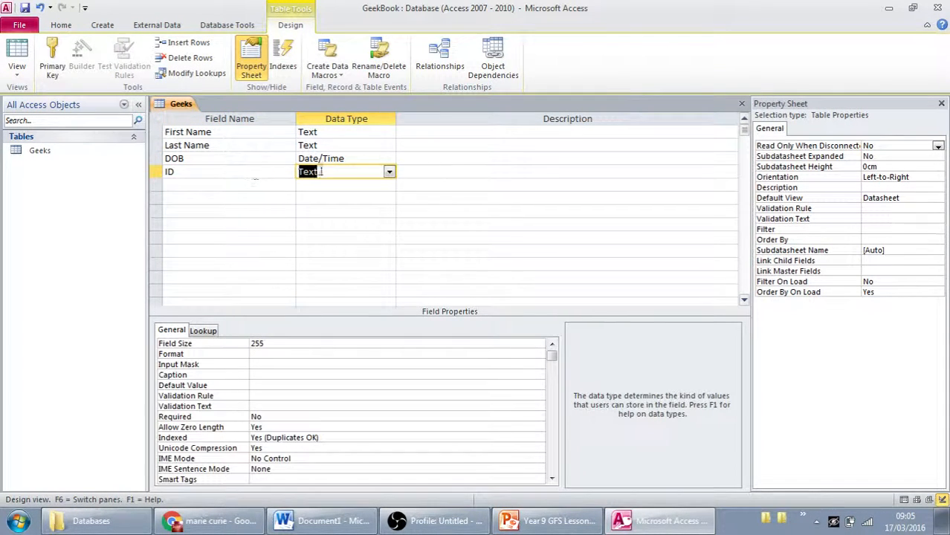
{"action": "left_click", "coordinate": [272, 186]}
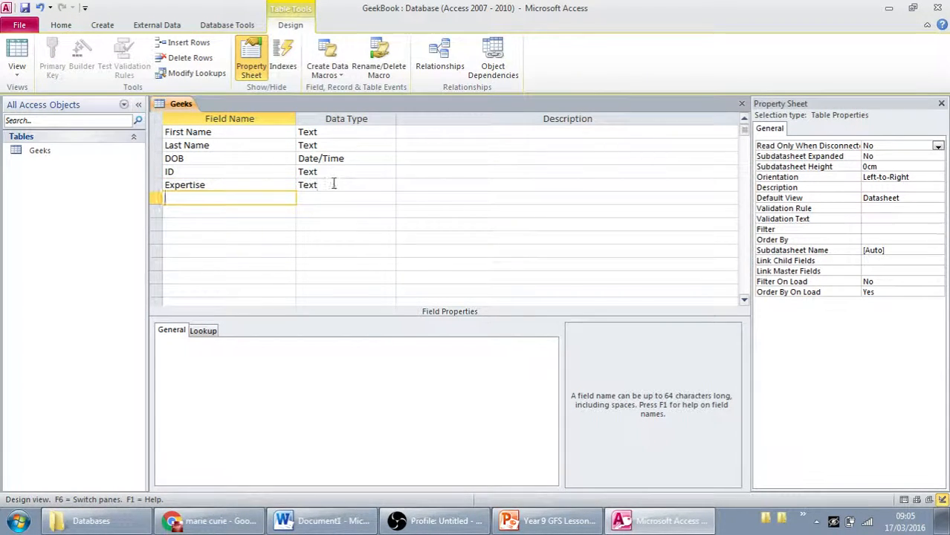
Start the Lookup Wizard for the Expertise field and choose to type in the lookup values manually.
{"action": "left_click", "coordinate": [332, 185]}
{"action": "left_click", "coordinate": [388, 186]}
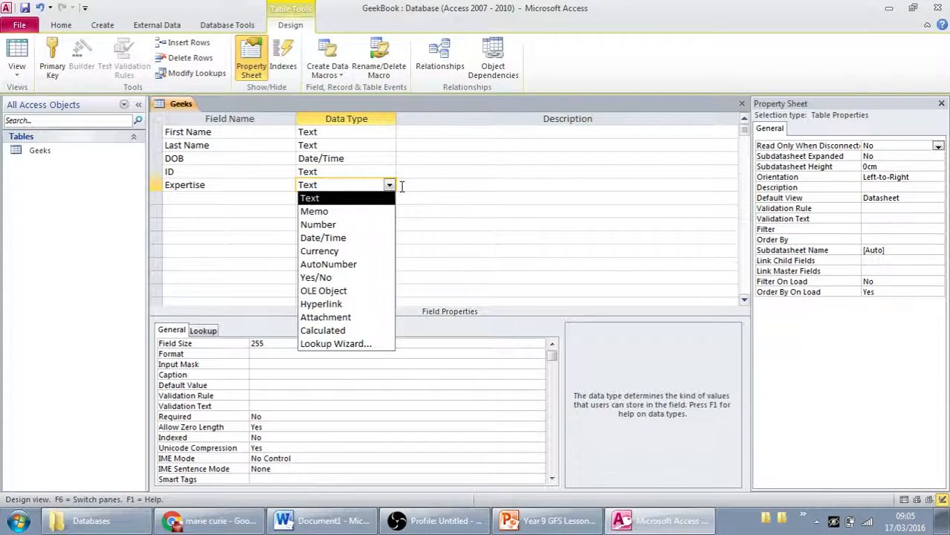
{"action": "left_click", "coordinate": [362, 344]}
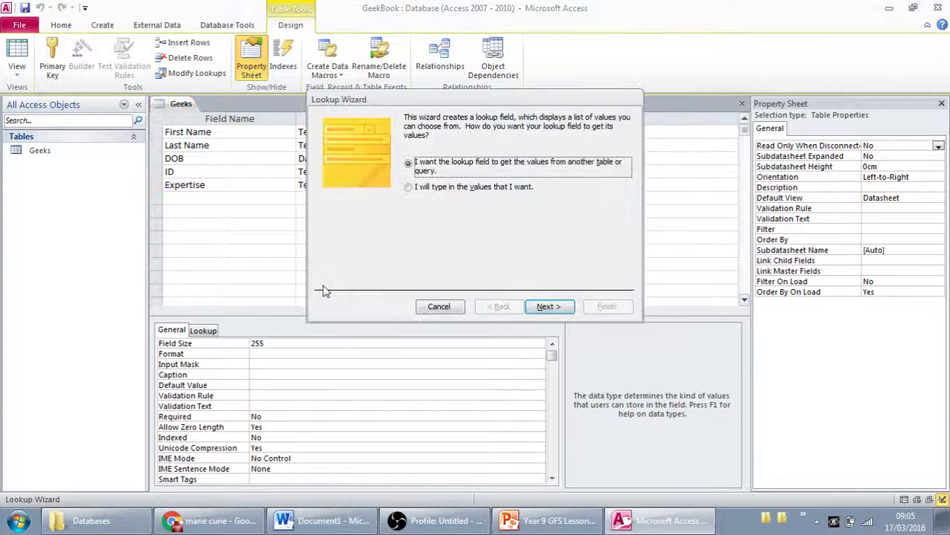
{"action": "left_click", "coordinate": [485, 190]}
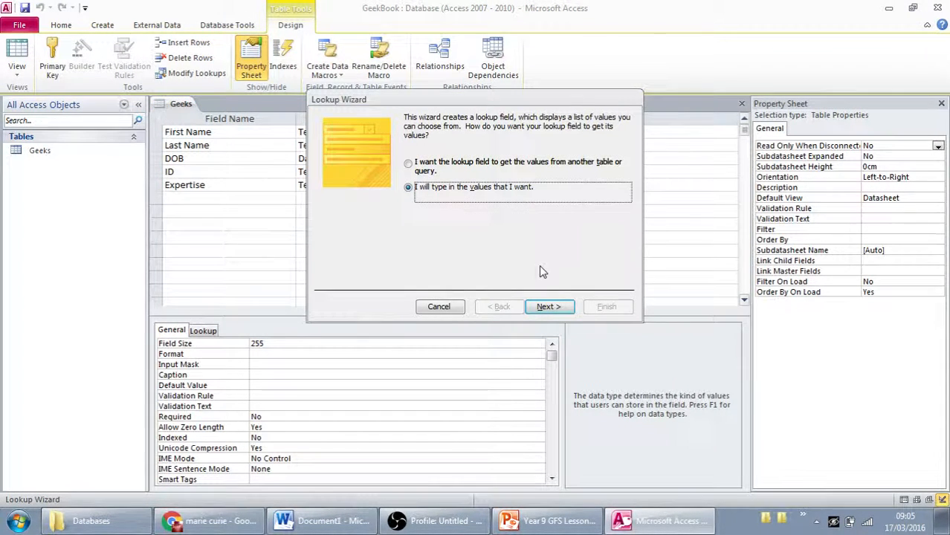
{"action": "left_click", "coordinate": [548, 306]}
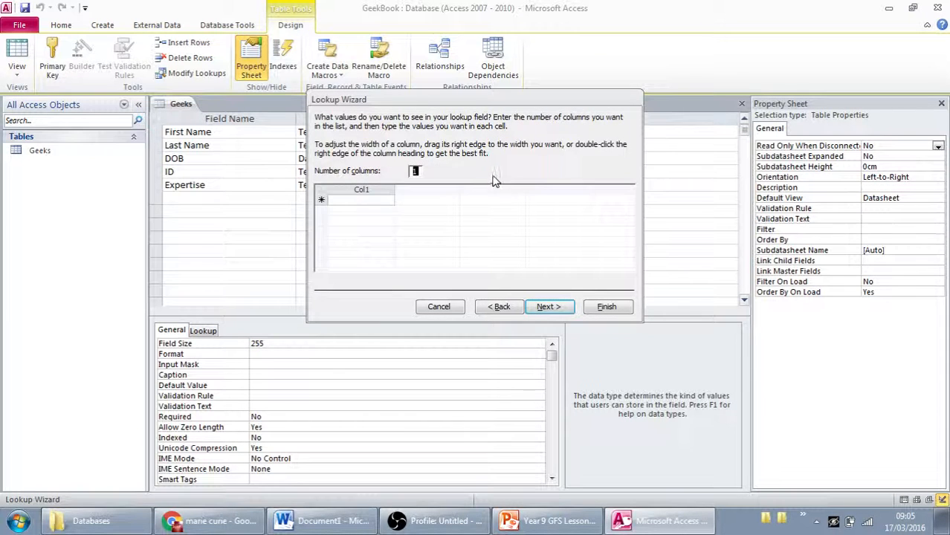
Enter Computer Science, Science, Maths and English as the first values in the single-column lookup list.
{"action": "left_click", "coordinate": [365, 200]}
{"action": "type", "text": "C"}
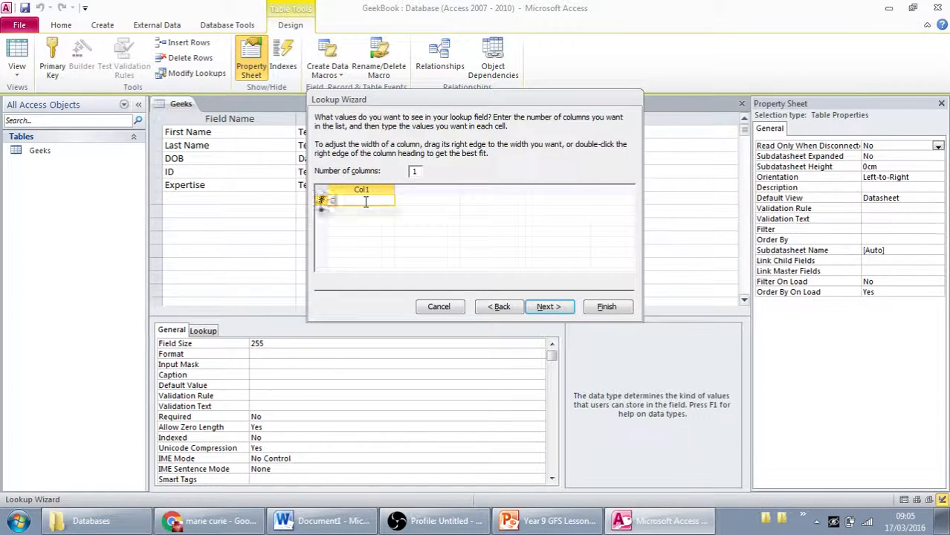
{"action": "type", "text": "omputer Science"}
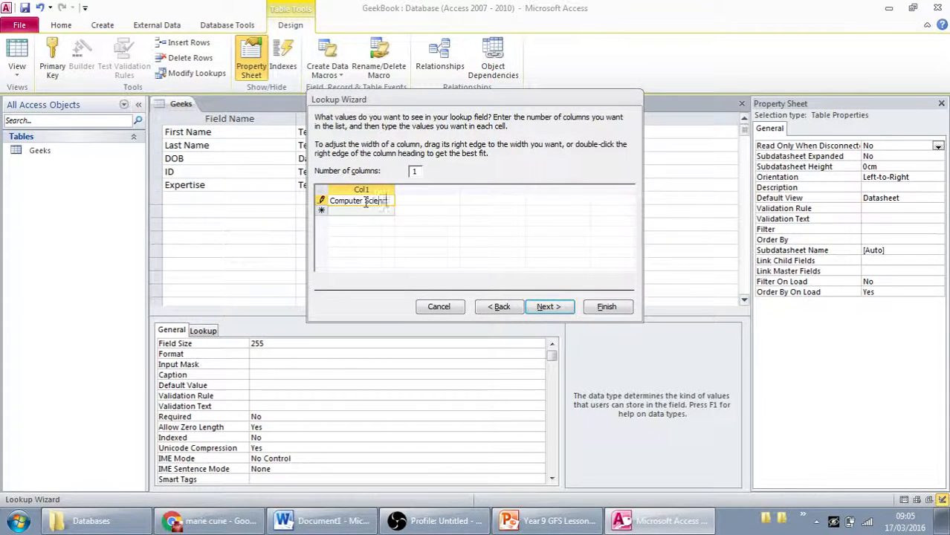
{"action": "key", "text": "Return"}
{"action": "type", "text": "Science"}
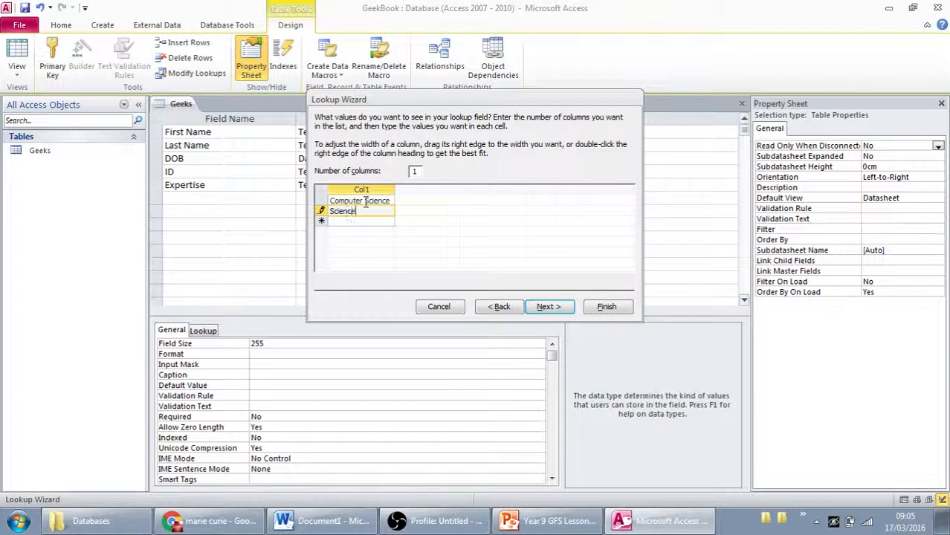
{"action": "key", "text": "Return"}
{"action": "type", "text": "Maths"}
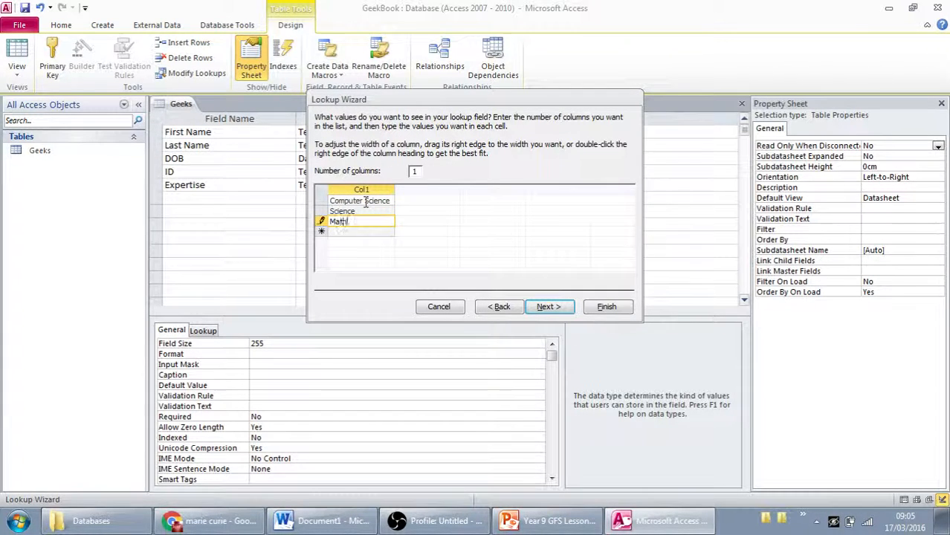
{"action": "key", "text": "Return"}
{"action": "type", "text": "English"}
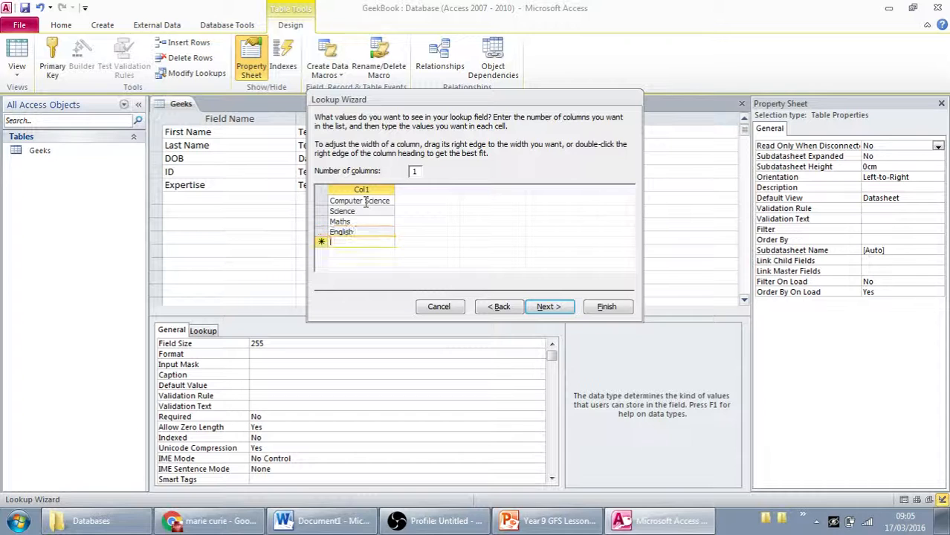
Add Languages, Music, Arts and Humanities to the lookup list and finish the wizard, keeping the label Expertise.
{"action": "key", "text": "Return"}
{"action": "type", "text": "Languages"}
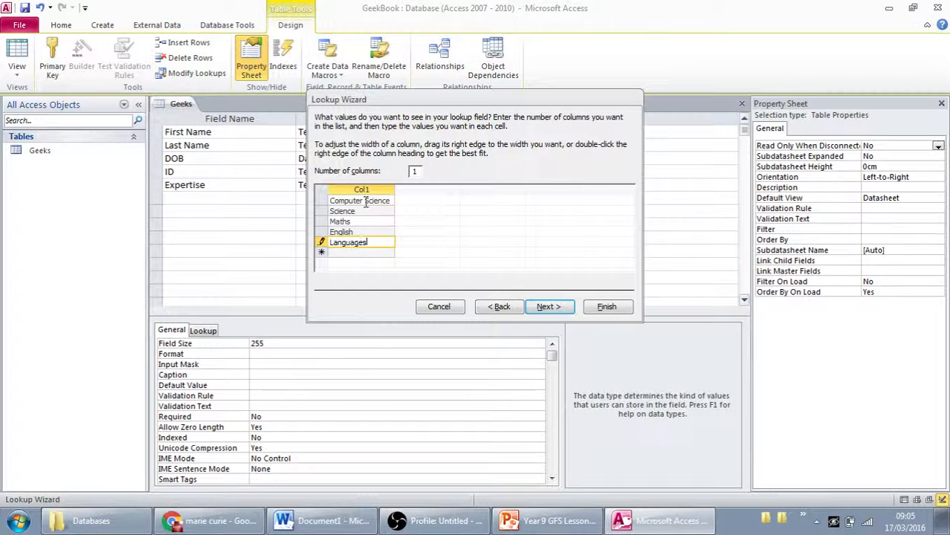
{"action": "key", "text": "Return"}
{"action": "type", "text": "Music"}
{"action": "key", "text": "Return"}
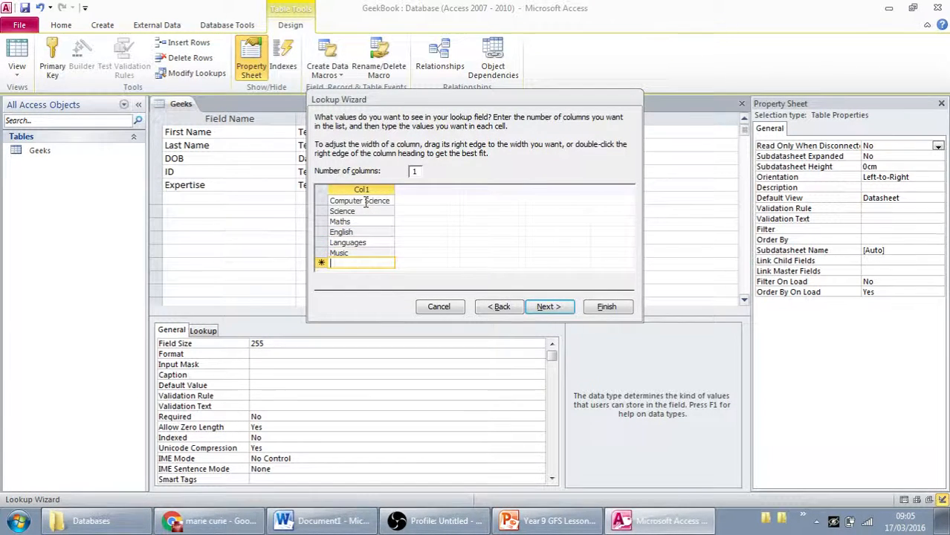
{"action": "type", "text": "Arts"}
{"action": "key", "text": "Return"}
{"action": "type", "text": "Humanities"}
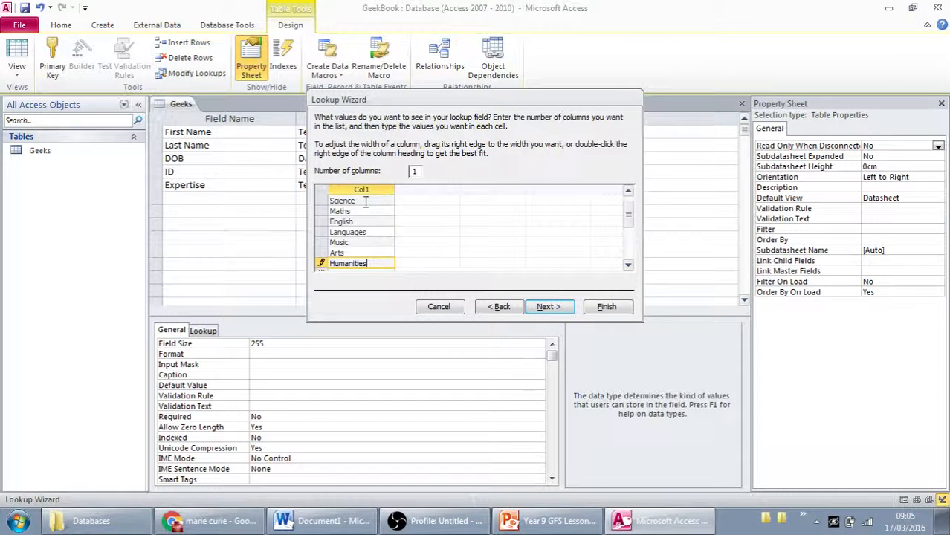
{"action": "left_click", "coordinate": [548, 306]}
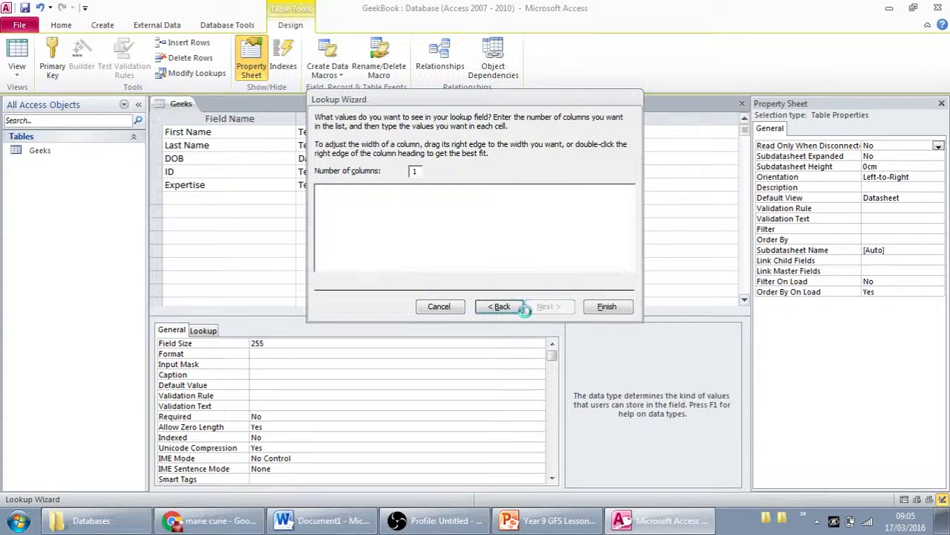
{"action": "left_click", "coordinate": [607, 306]}
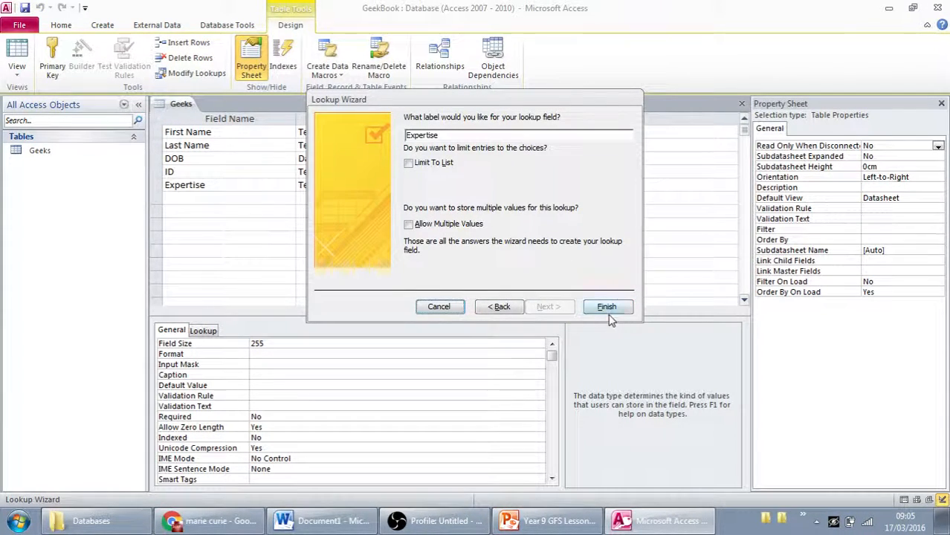
Save the table and, in Datasheet view, check the DOB date picker and the Expertise dropdown list.
{"action": "left_click", "coordinate": [16, 53]}
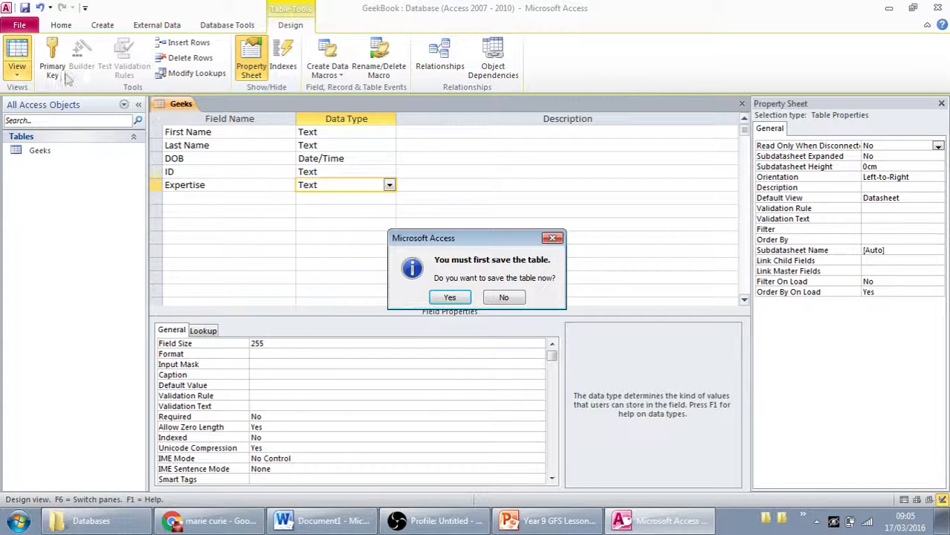
{"action": "left_click", "coordinate": [450, 298]}
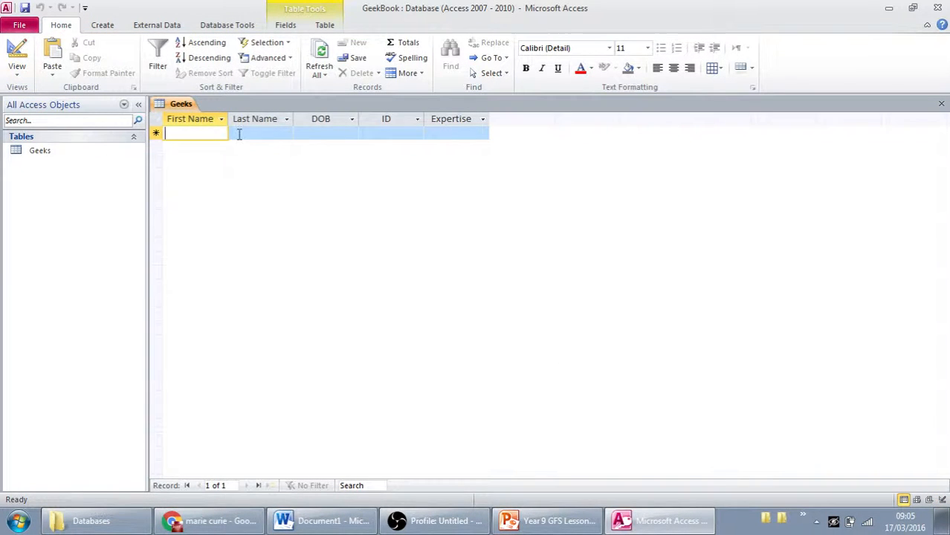
{"action": "left_click", "coordinate": [239, 134]}
{"action": "left_click", "coordinate": [319, 132]}
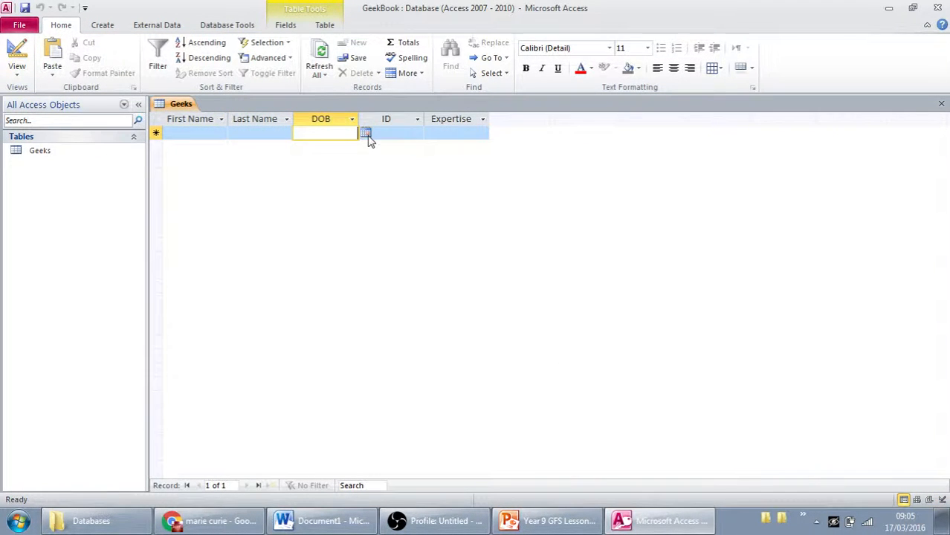
{"action": "left_click", "coordinate": [366, 134]}
{"action": "left_click", "coordinate": [380, 142]}
{"action": "left_click", "coordinate": [394, 133]}
{"action": "left_click", "coordinate": [455, 134]}
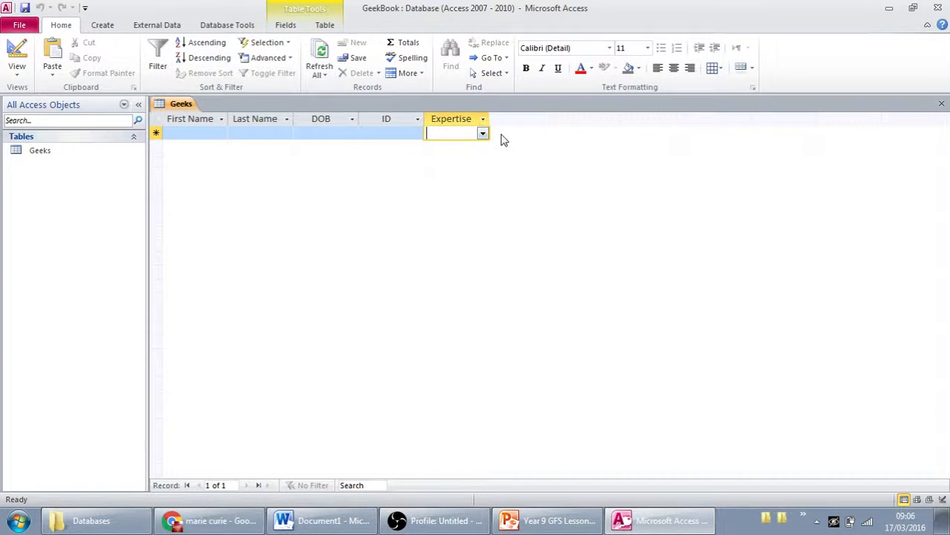
{"action": "left_click", "coordinate": [482, 134]}
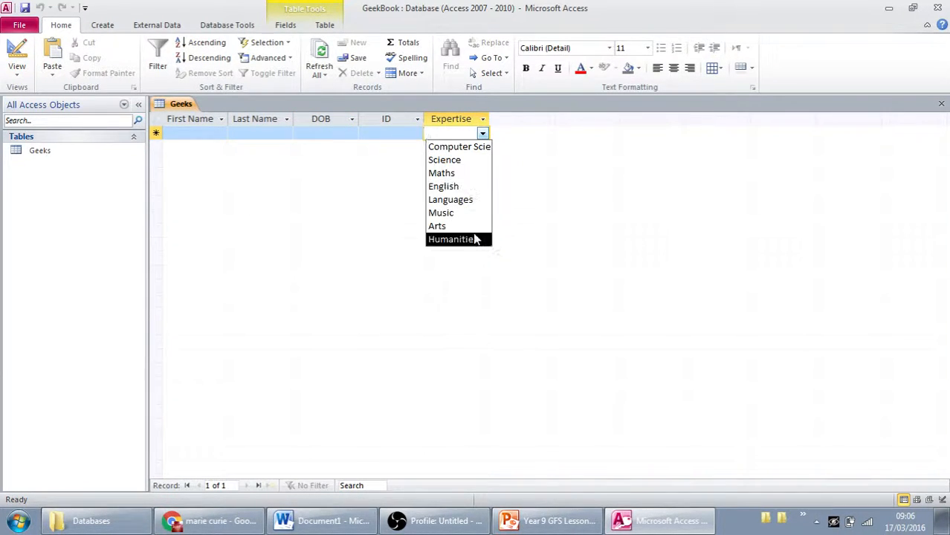
Return to Design view and add a Living field below Expertise with the Yes/No data type.
{"action": "left_click", "coordinate": [17, 56]}
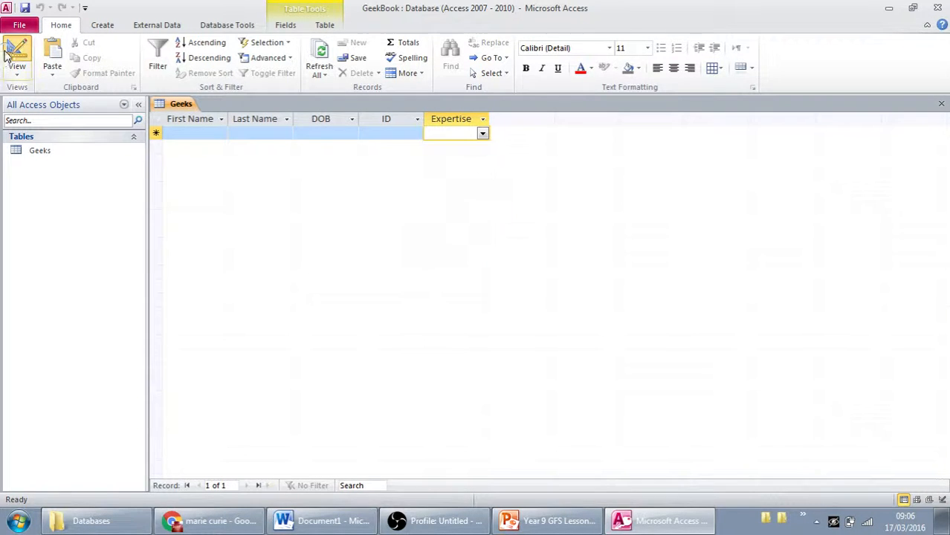
{"action": "left_click", "coordinate": [221, 195]}
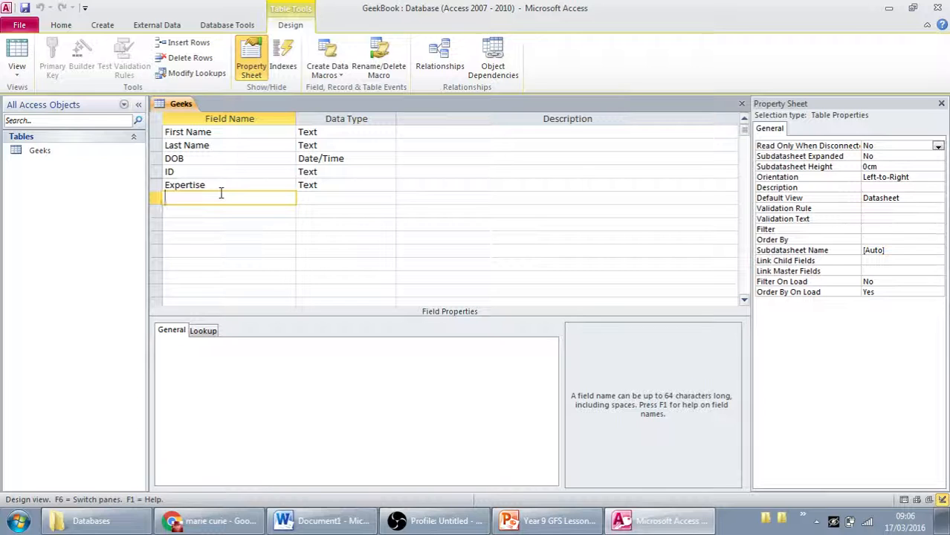
{"action": "type", "text": "Living"}
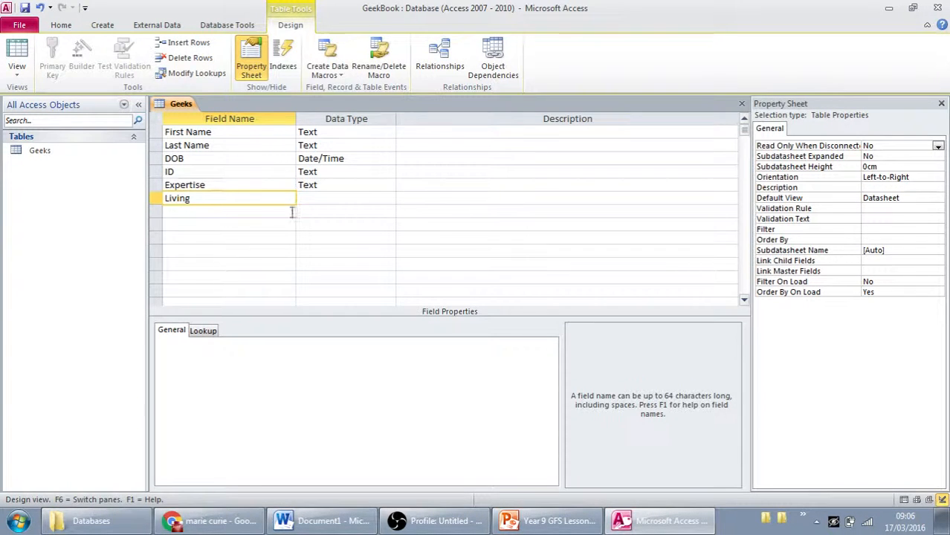
{"action": "left_click", "coordinate": [369, 201]}
{"action": "left_click", "coordinate": [389, 199]}
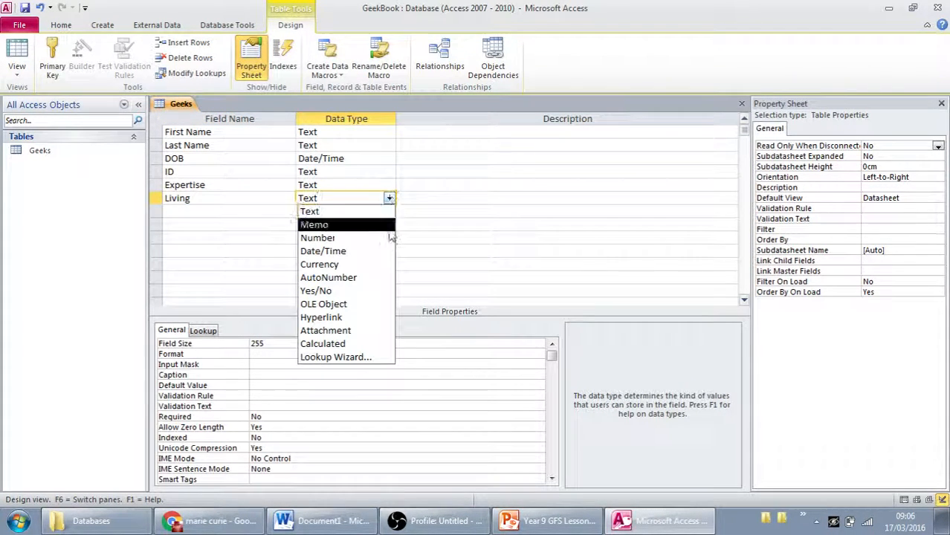
{"action": "left_click", "coordinate": [315, 291]}
Add a Profile Image field below Living with the Attachment data type.
{"action": "left_click", "coordinate": [255, 215]}
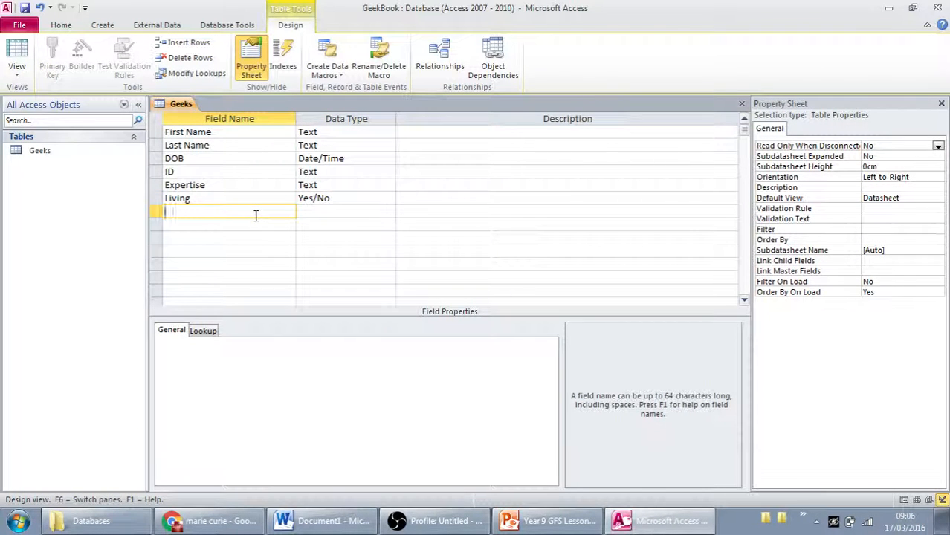
{"action": "type", "text": "Profile Image"}
{"action": "left_click", "coordinate": [330, 211]}
{"action": "left_click", "coordinate": [388, 212]}
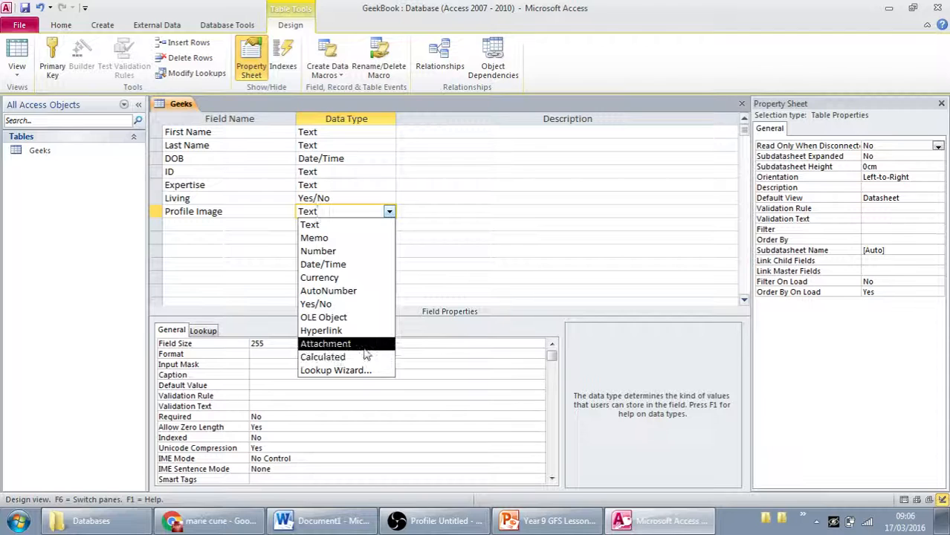
{"action": "left_click", "coordinate": [325, 344]}
Add a Media field with the Hyperlink data type, then save the table while switching to Datasheet view.
{"action": "left_click", "coordinate": [240, 225]}
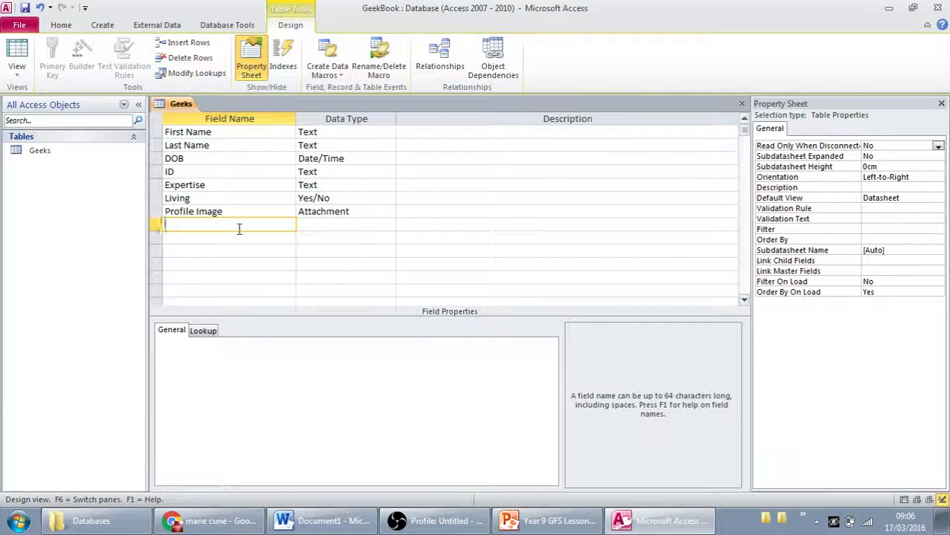
{"action": "type", "text": "Media"}
{"action": "left_click", "coordinate": [332, 224]}
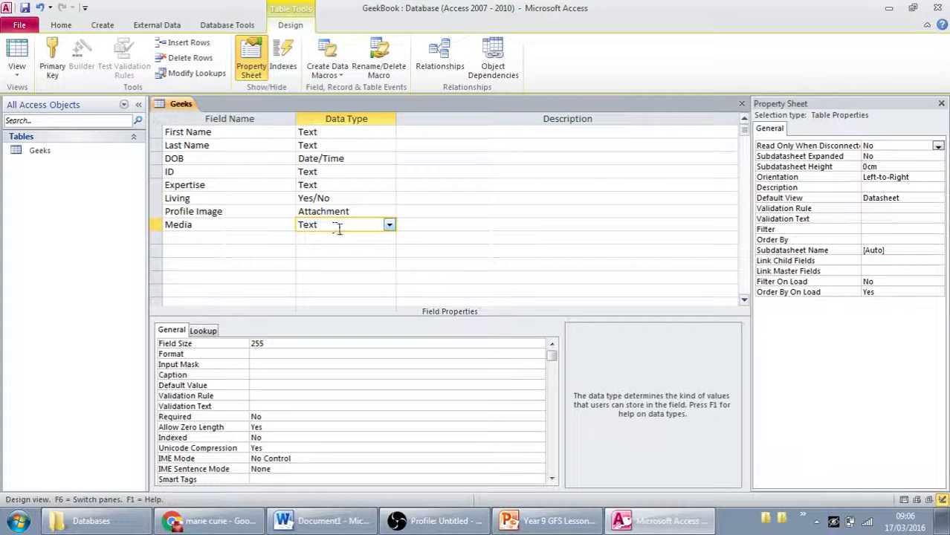
{"action": "left_click", "coordinate": [388, 224]}
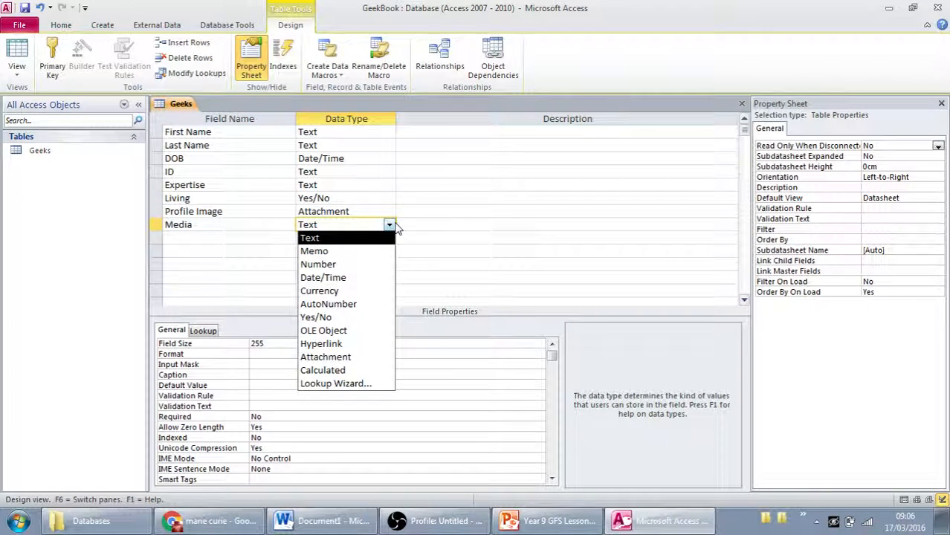
{"action": "left_click", "coordinate": [376, 346]}
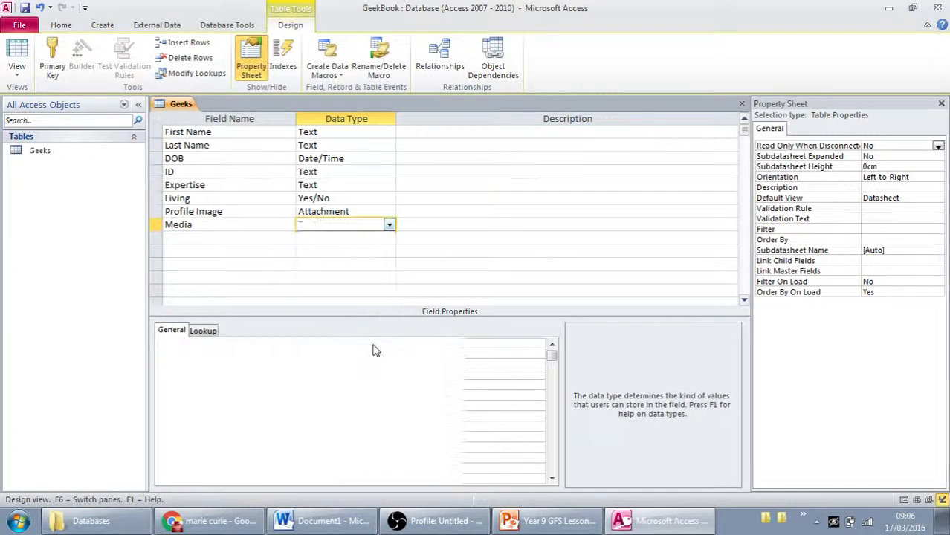
{"action": "left_click", "coordinate": [341, 277]}
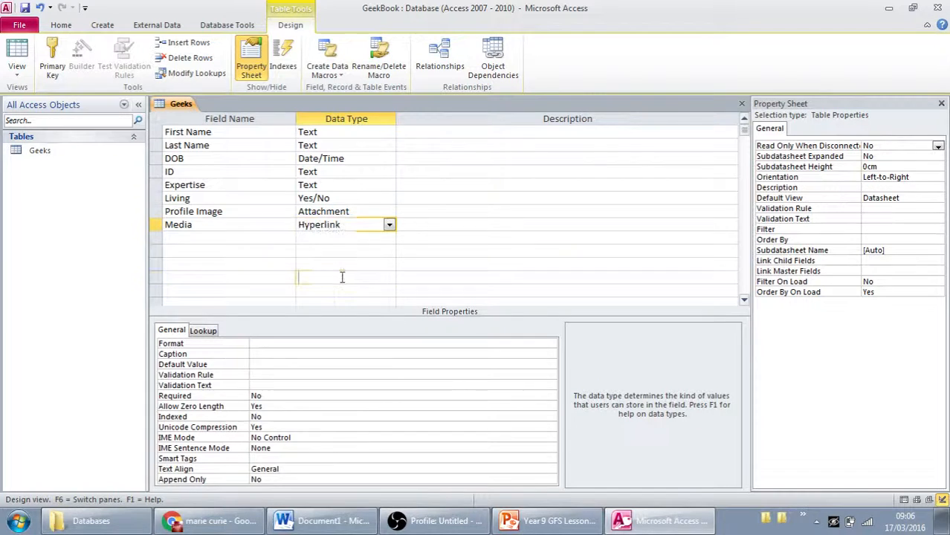
{"action": "left_click", "coordinate": [197, 237]}
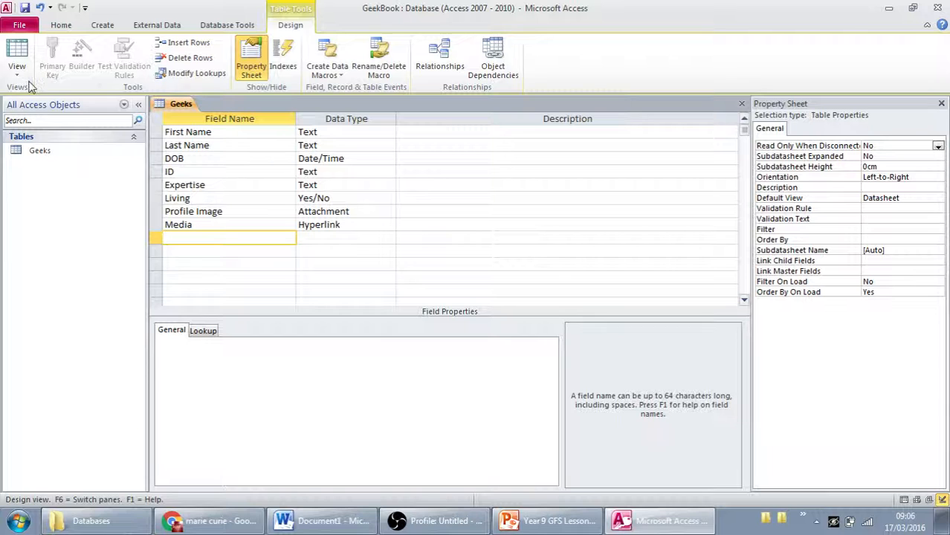
{"action": "left_click", "coordinate": [16, 63]}
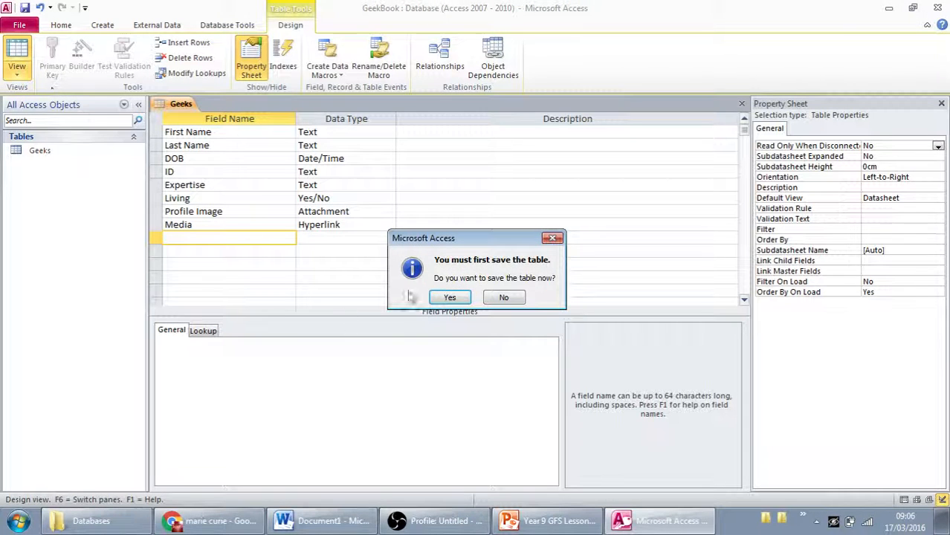
{"action": "left_click", "coordinate": [449, 297]}
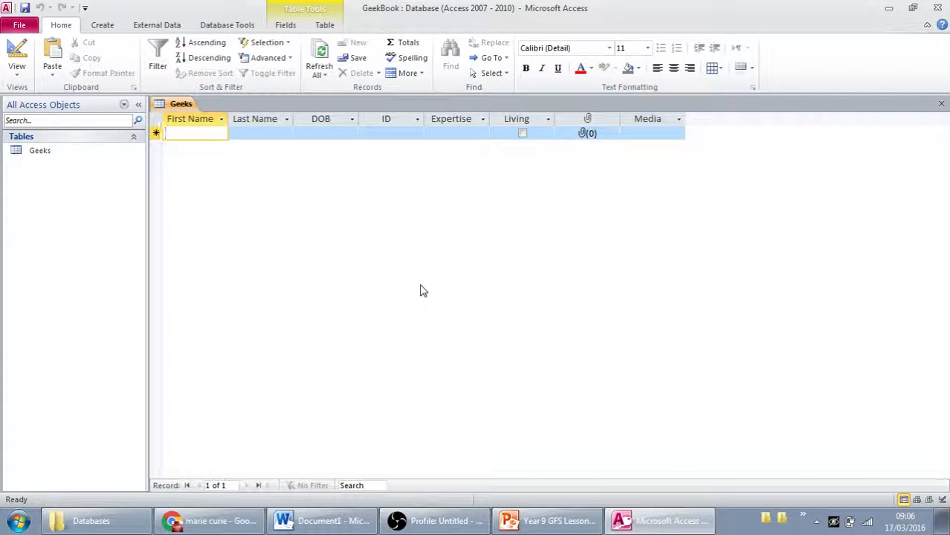
Create a form based on the Geeks table and switch it to Form view for data entry.
{"action": "left_click", "coordinate": [101, 25]}
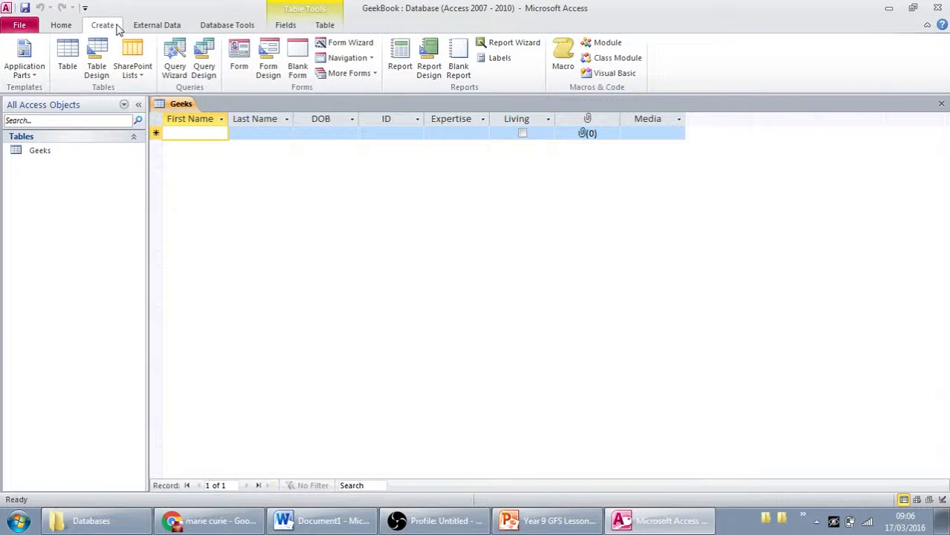
{"action": "left_click", "coordinate": [238, 49]}
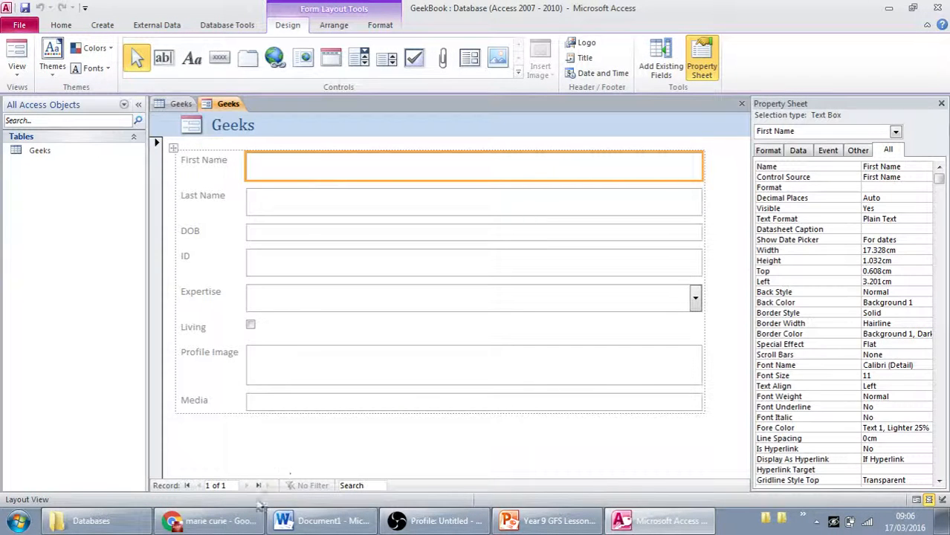
{"action": "left_click", "coordinate": [274, 450]}
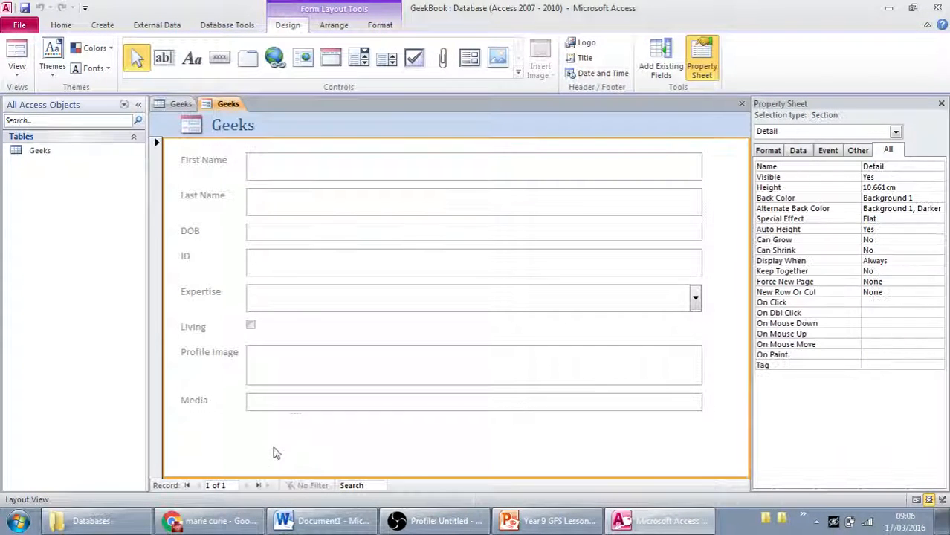
{"action": "left_click", "coordinate": [16, 65]}
{"action": "left_click", "coordinate": [46, 96]}
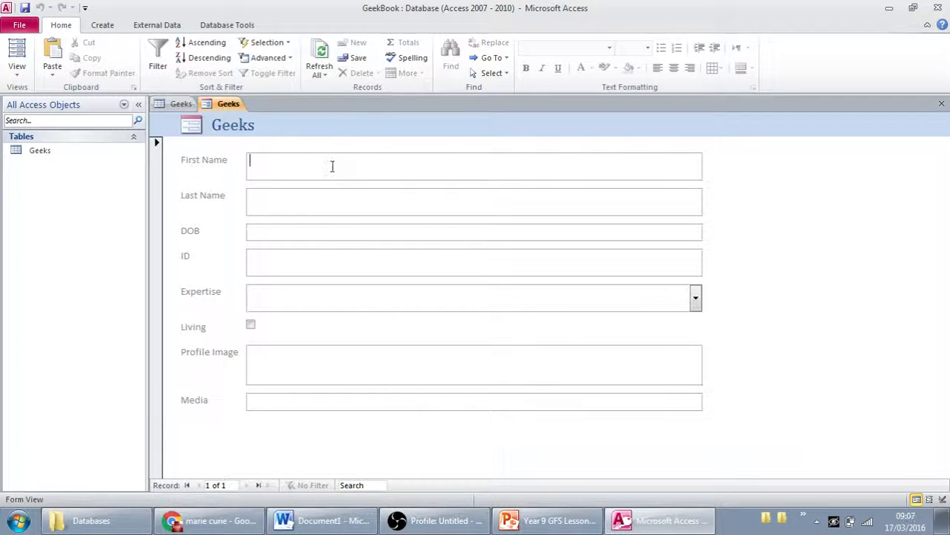
{"action": "left_click", "coordinate": [438, 521]}
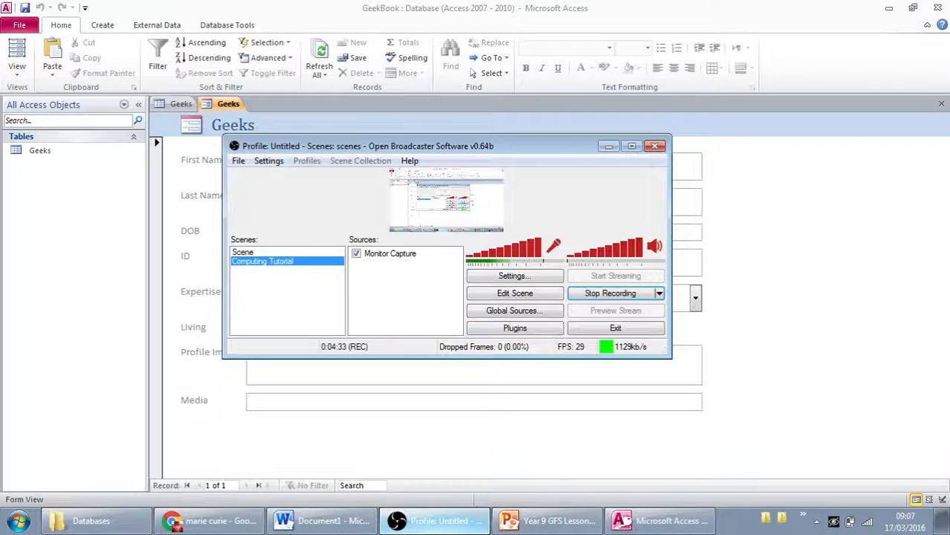